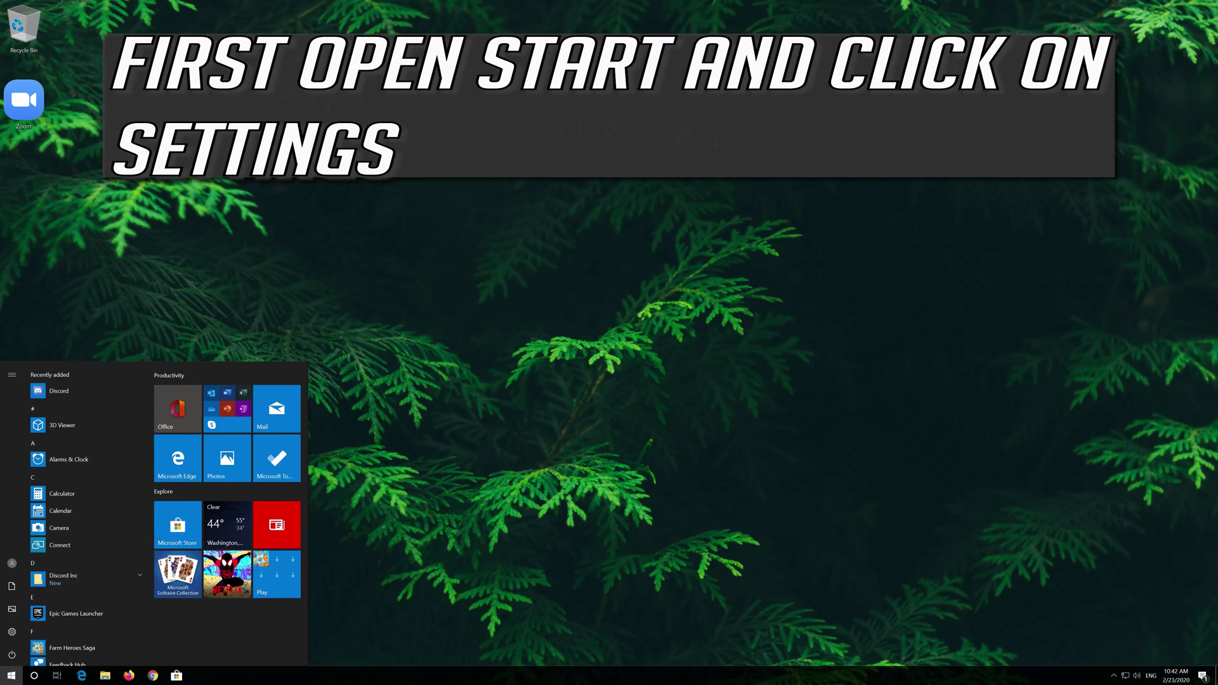
# Launch Settings from the Start menu's left rail
pyautogui.moveTo(12, 637)
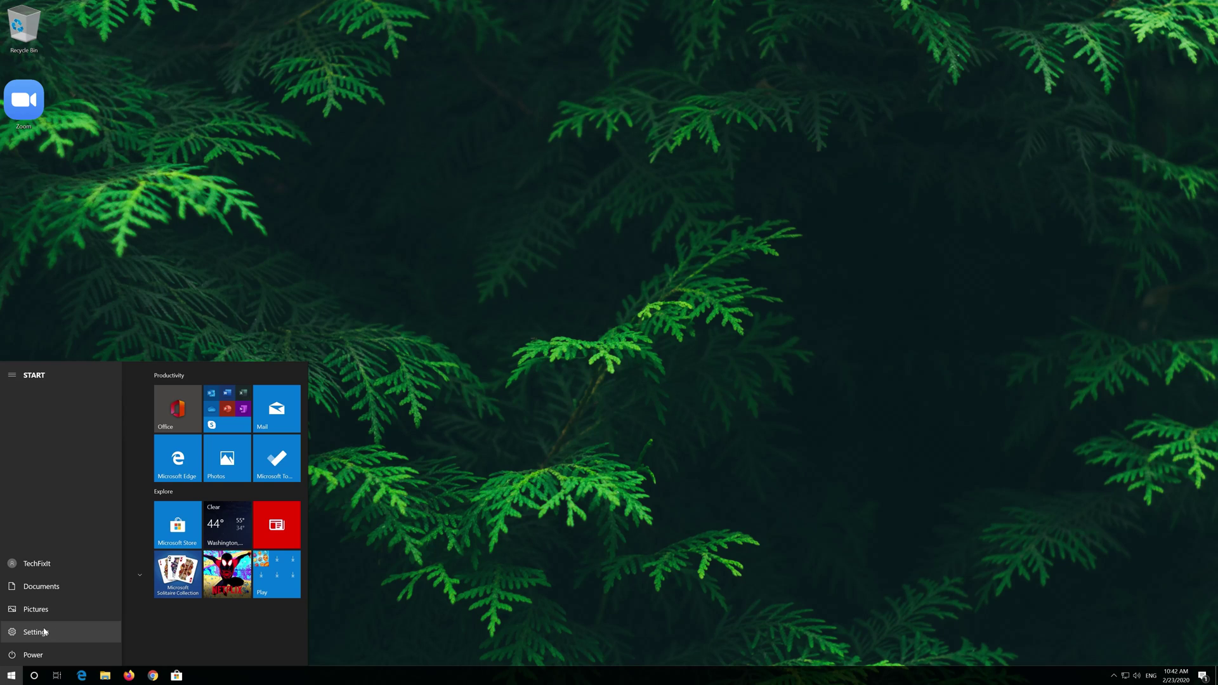
pyautogui.click(35, 632)
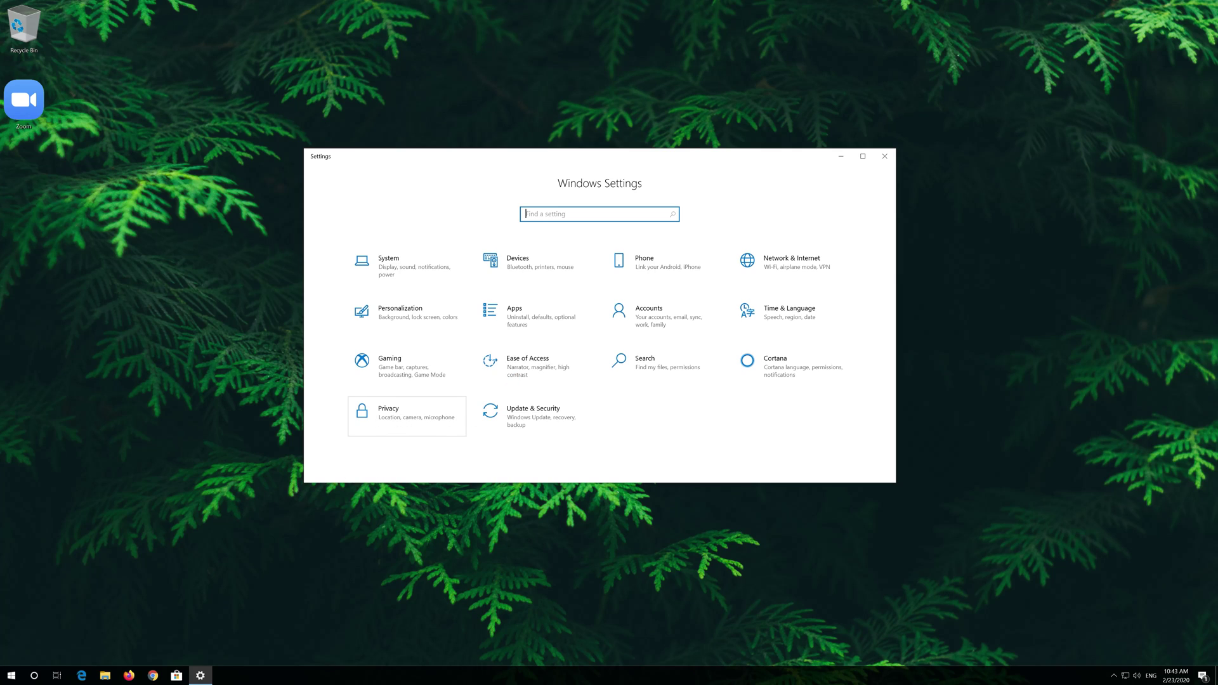
# Go to Privacy > Microphone and switch microphone access for this device On
pyautogui.click(401, 418)
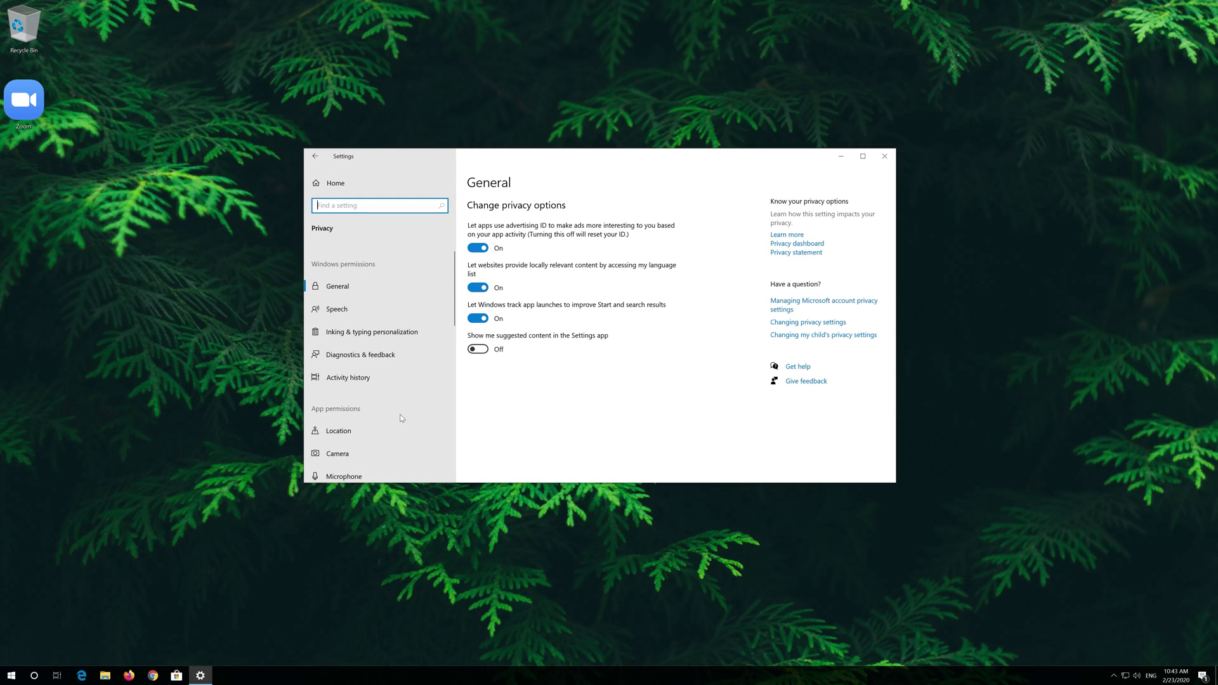
pyautogui.scroll(-3, 398, 412)
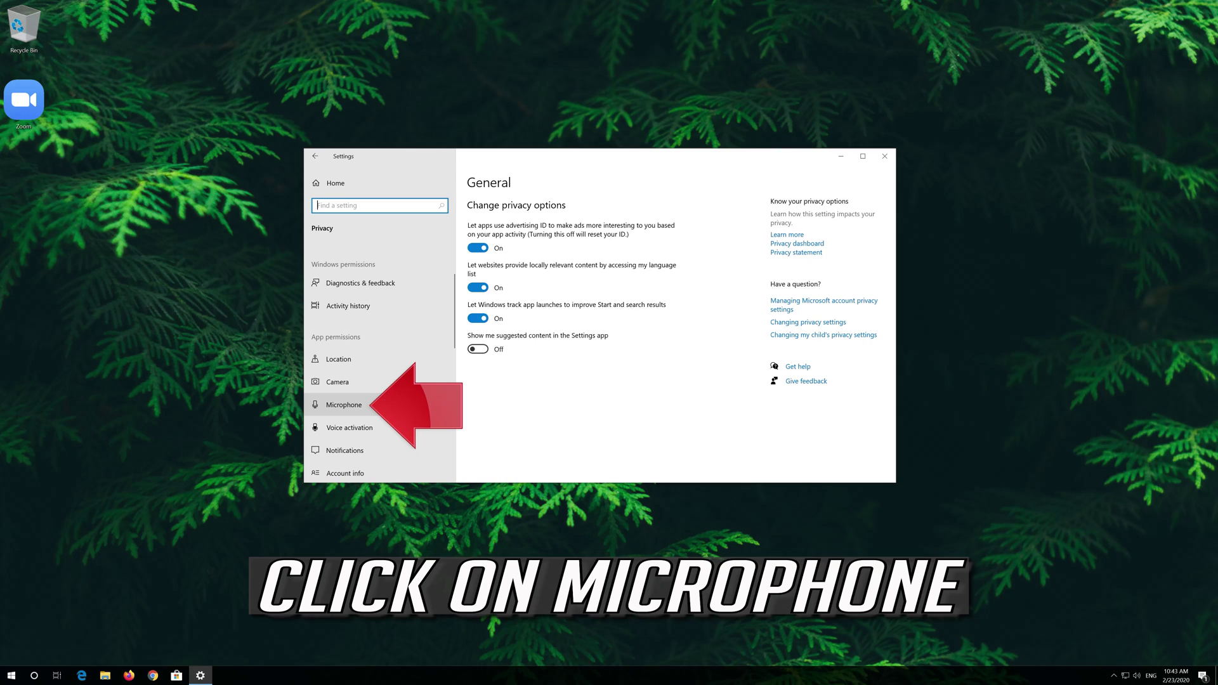
pyautogui.click(336, 408)
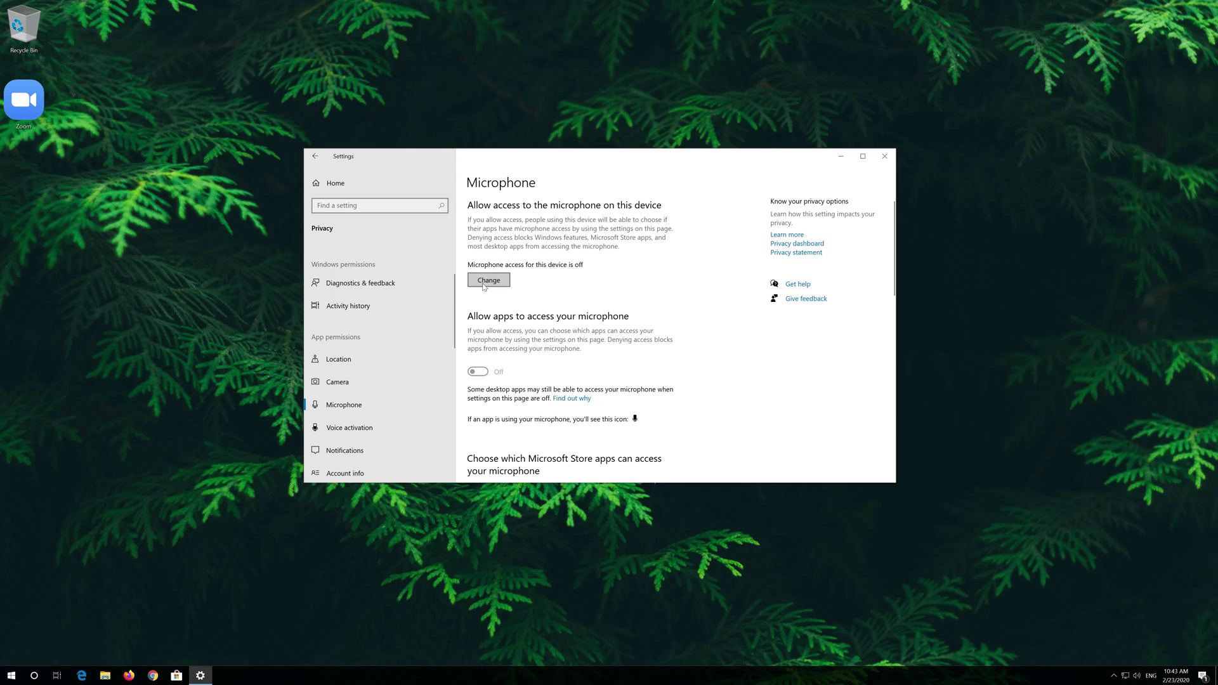
pyautogui.click(483, 285)
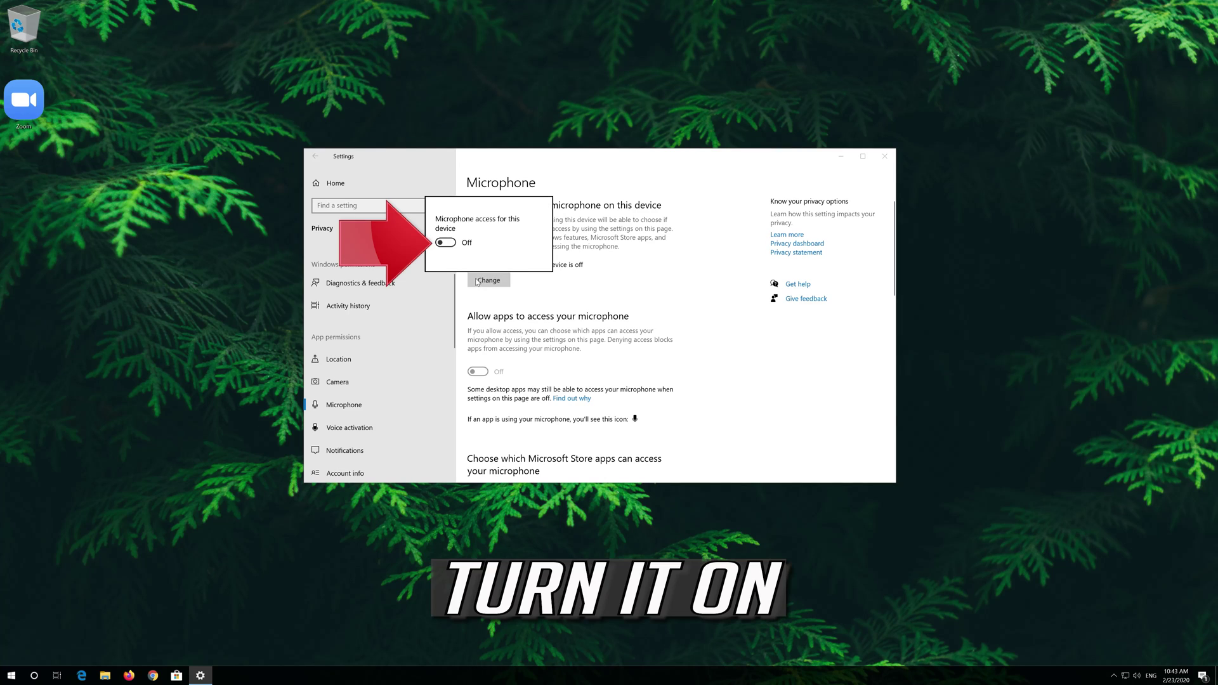
pyautogui.click(445, 245)
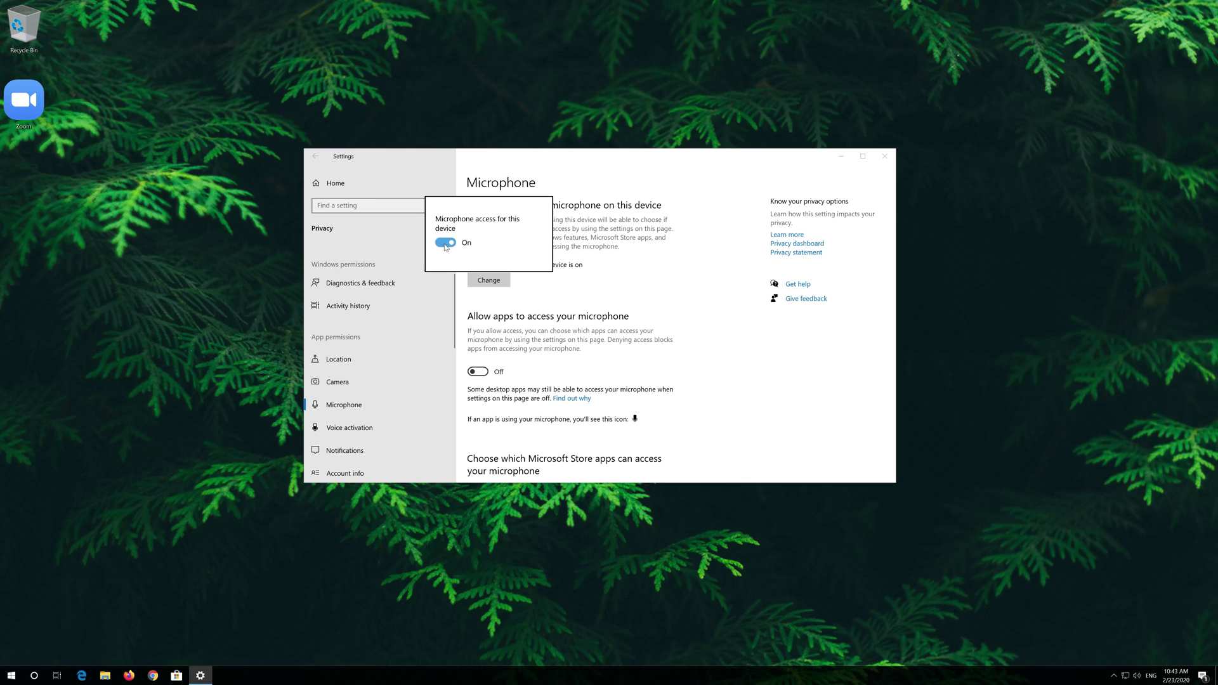
pyautogui.click(471, 328)
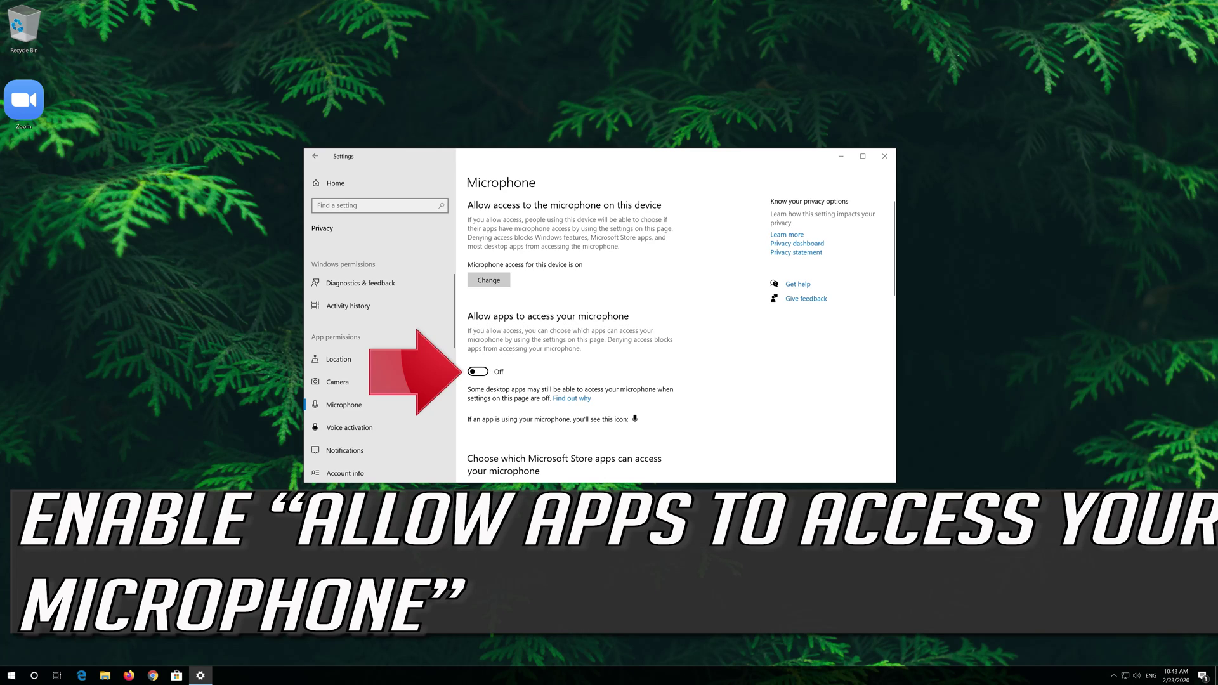
# Turn on 'Allow apps to access your microphone'
pyautogui.click(479, 372)
pyautogui.scroll(-2, 576, 341)
pyautogui.scroll(-3, 577, 341)
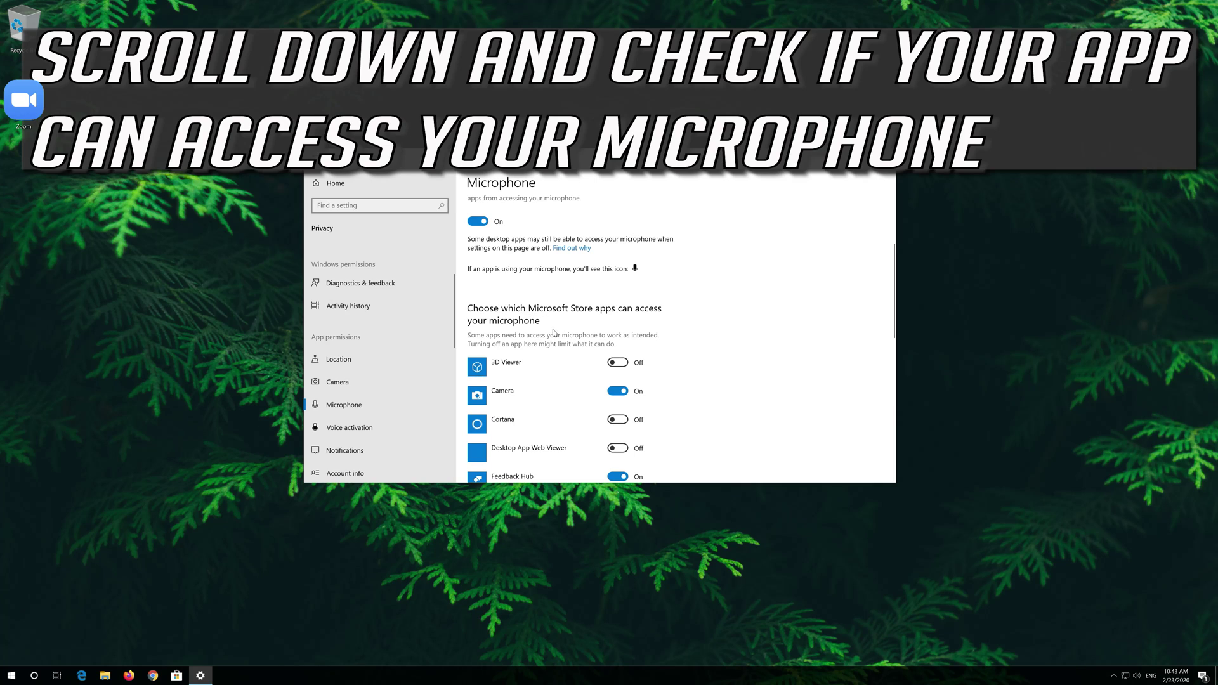
pyautogui.scroll(-2, 581, 354)
pyautogui.scroll(-8, 581, 354)
pyautogui.scroll(-4, 555, 308)
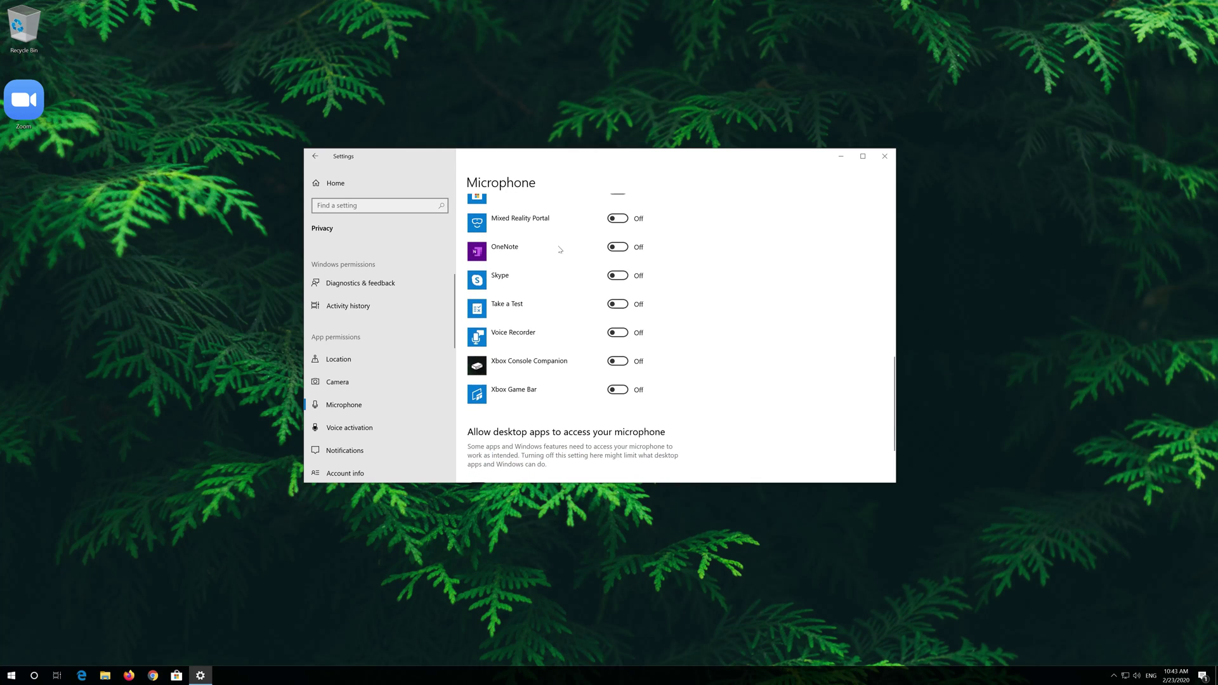
# Enable microphone access for Skype, Voice Recorder and desktop apps
pyautogui.click(618, 276)
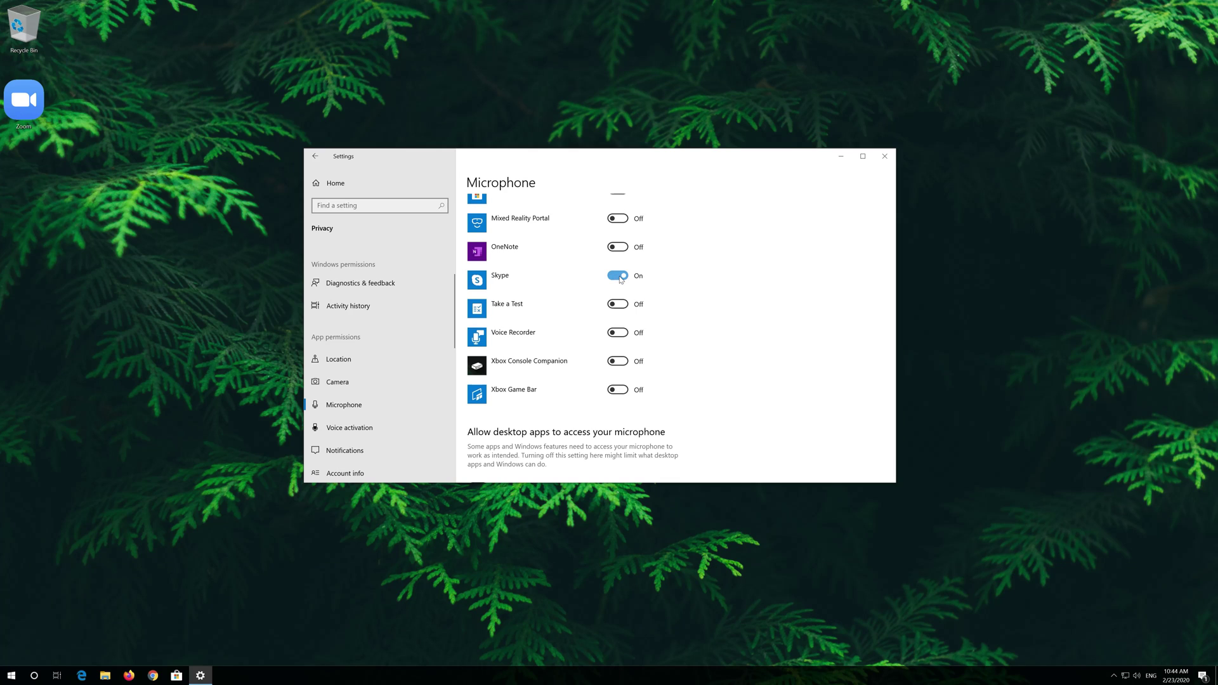
pyautogui.click(618, 333)
pyautogui.scroll(-3, 663, 333)
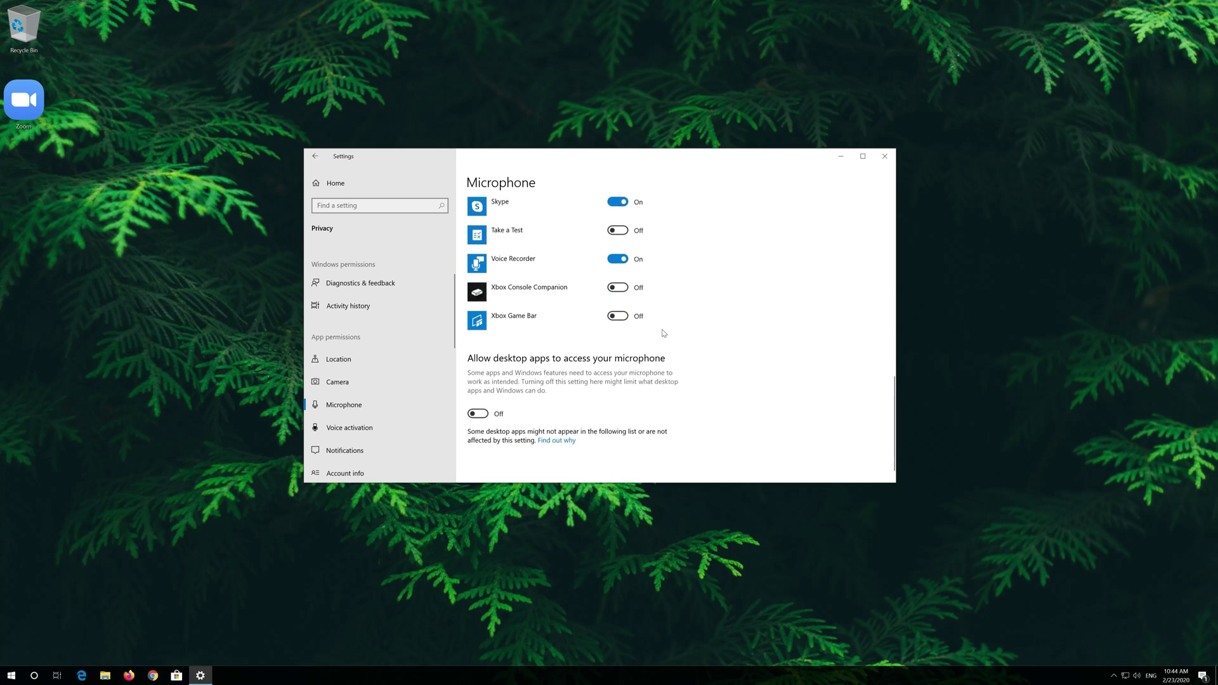
pyautogui.scroll(1, 664, 334)
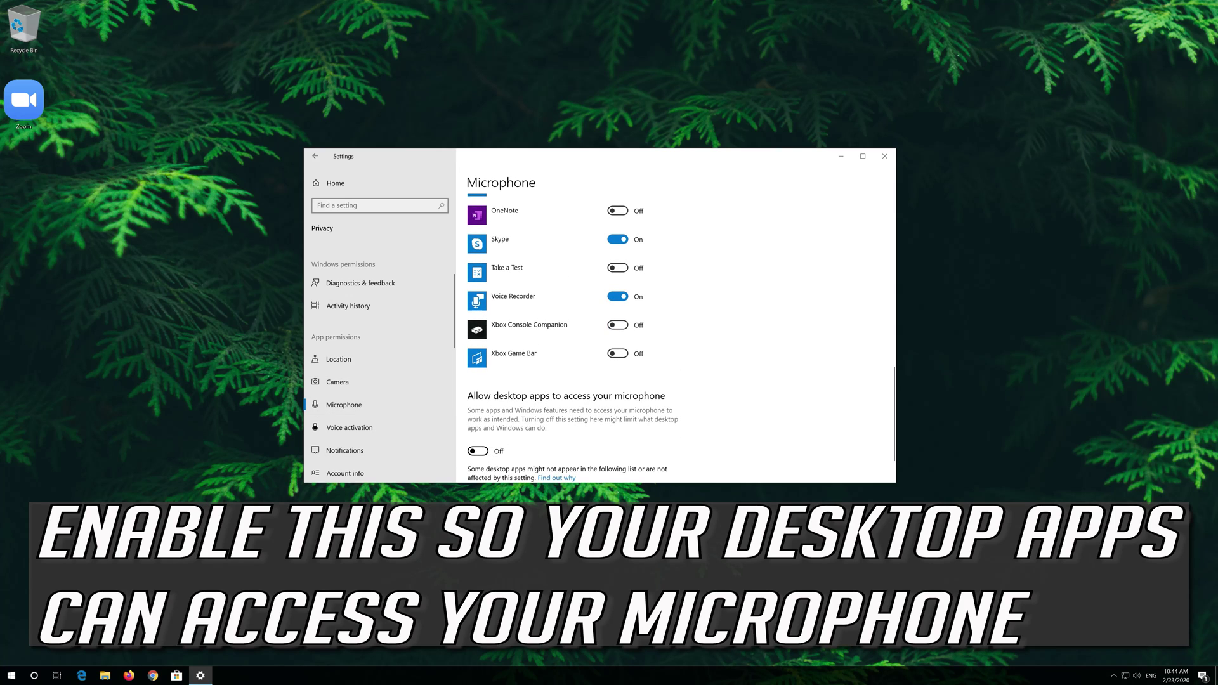
pyautogui.click(478, 451)
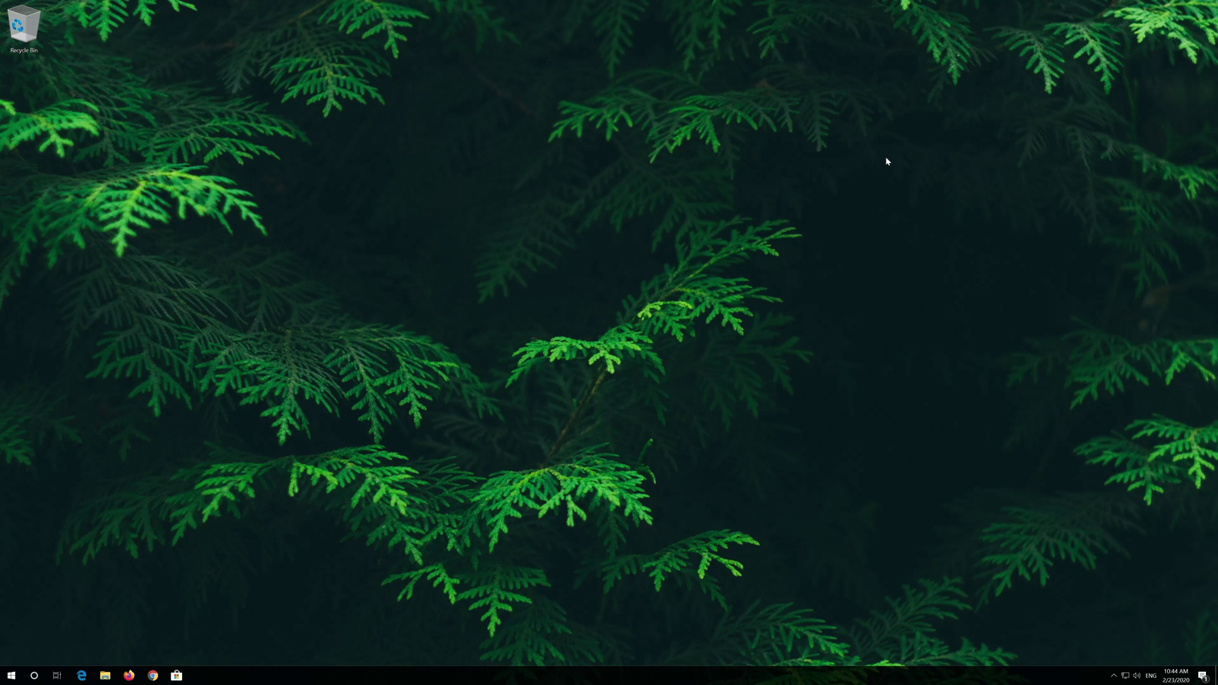
# Search Start for 'control panel' and open Control Panel
pyautogui.press('super')
pyautogui.press('super')
pyautogui.press('super')
pyautogui.write('control panel')
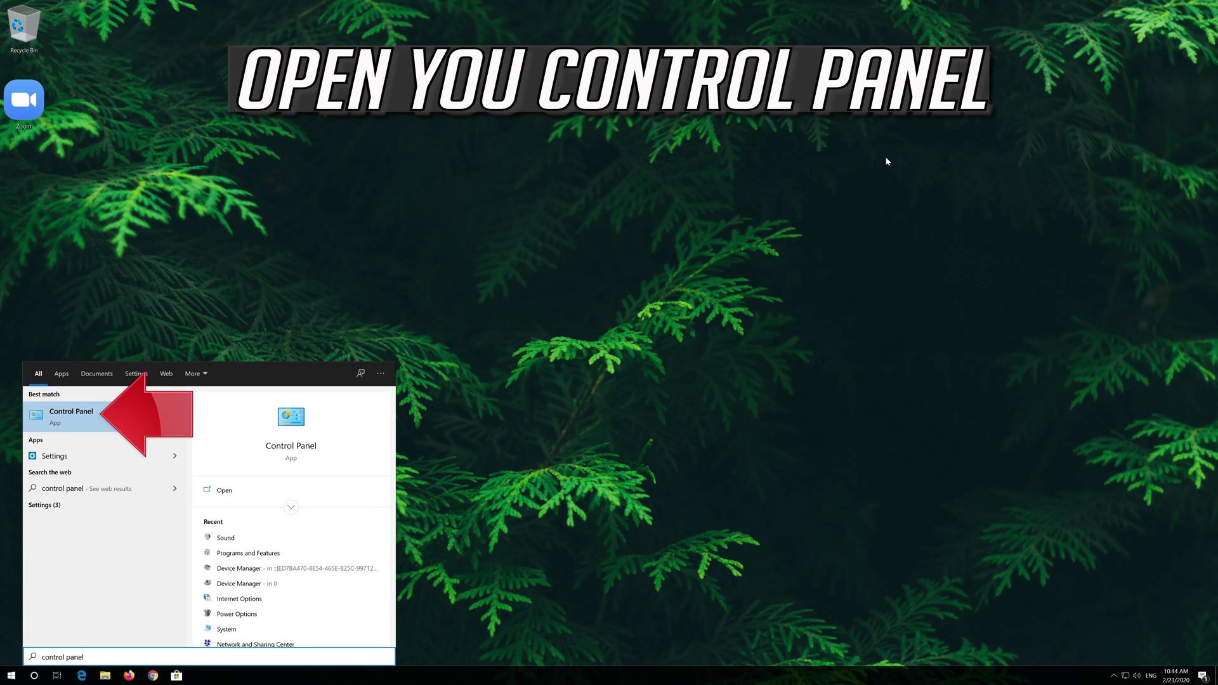
pyautogui.click(85, 414)
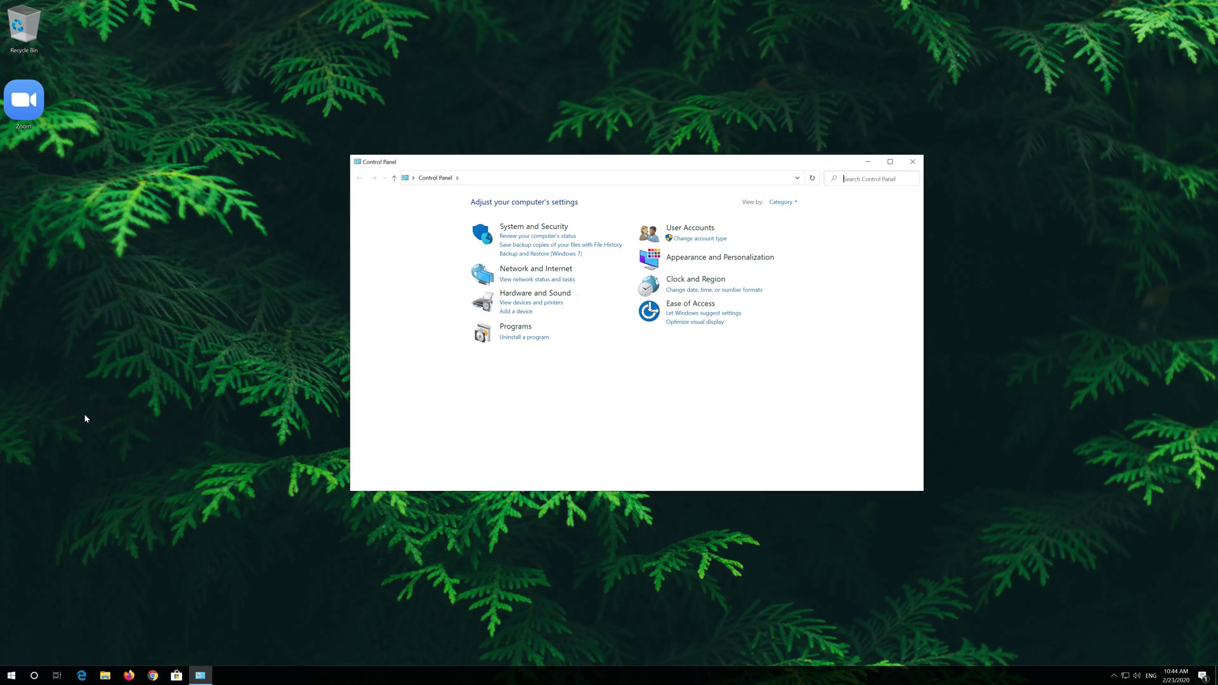
# Open Hardware and Sound > Sound, centre the dialog, and select Microphone under Recording
pyautogui.click(514, 295)
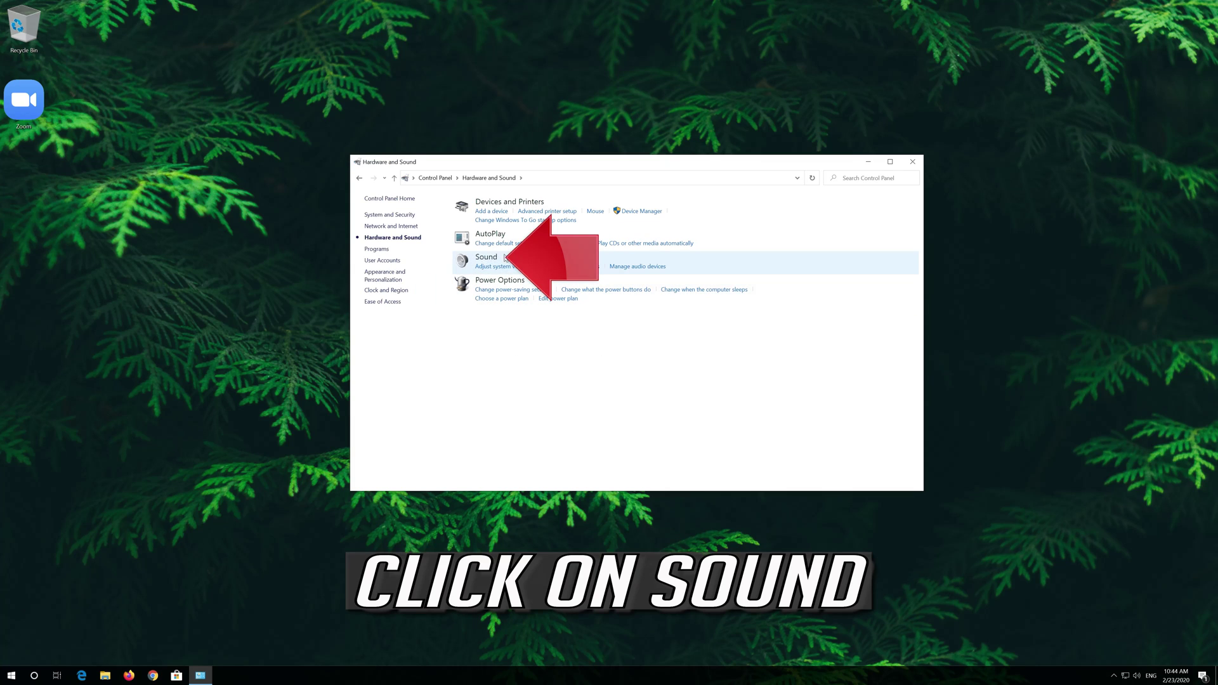
pyautogui.click(485, 257)
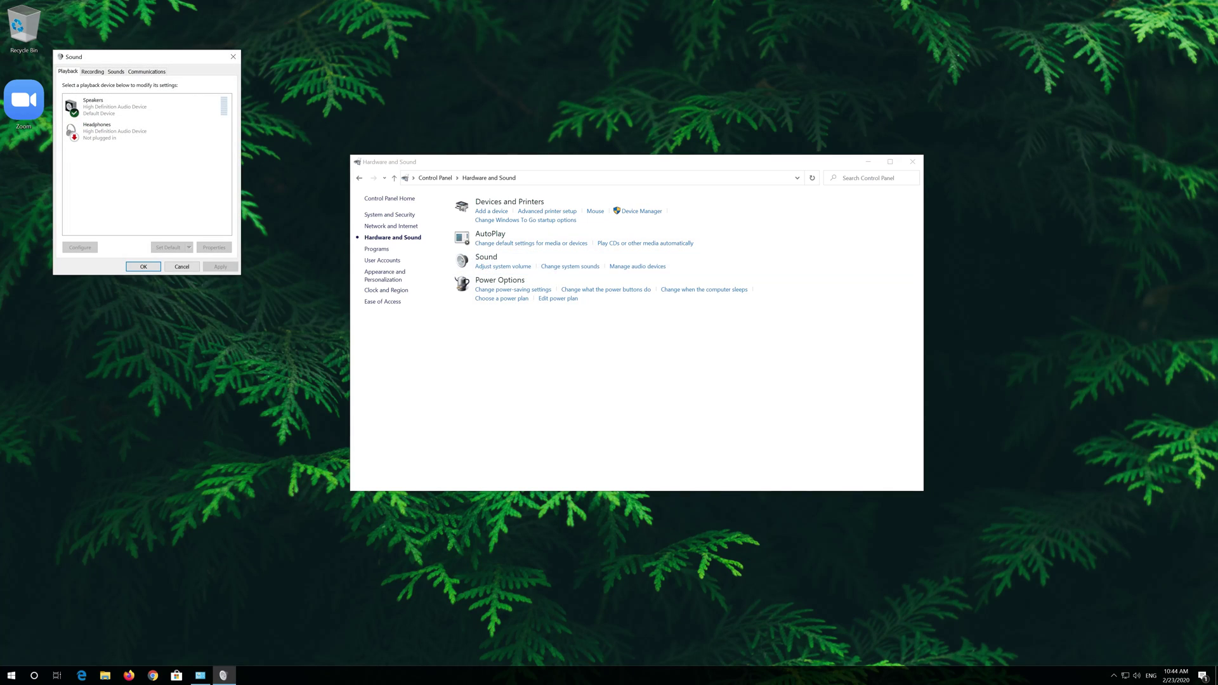
pyautogui.moveTo(137, 60); pyautogui.dragTo(558, 181)
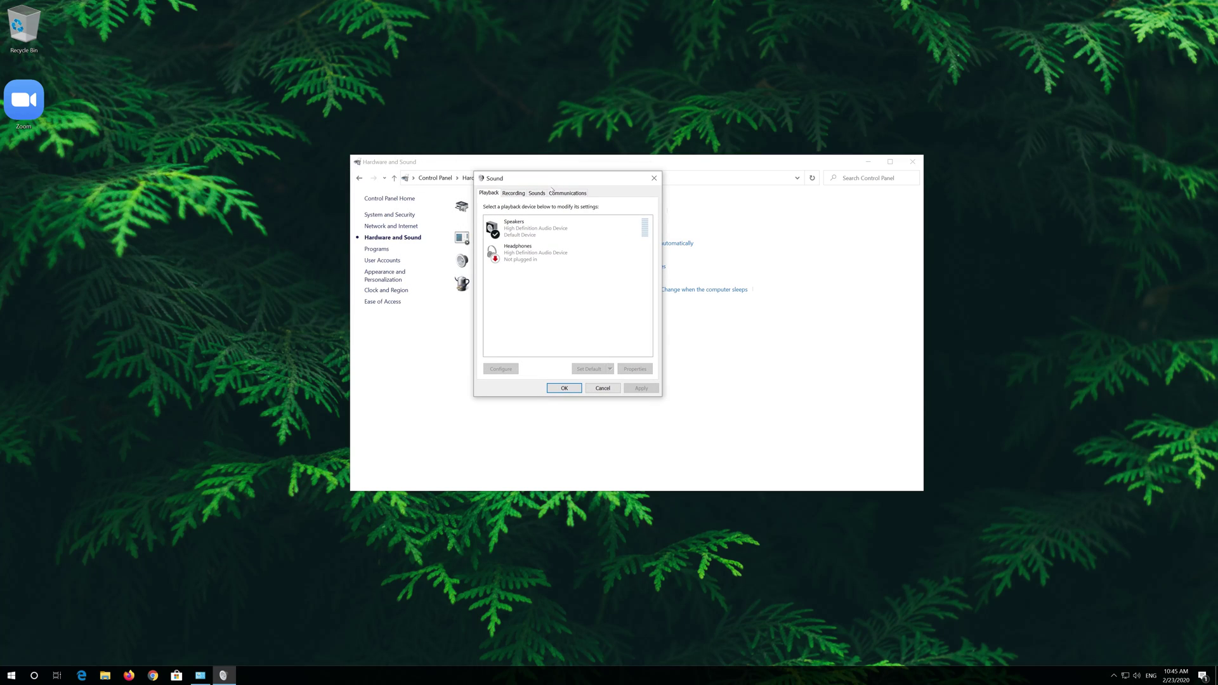
pyautogui.click(515, 194)
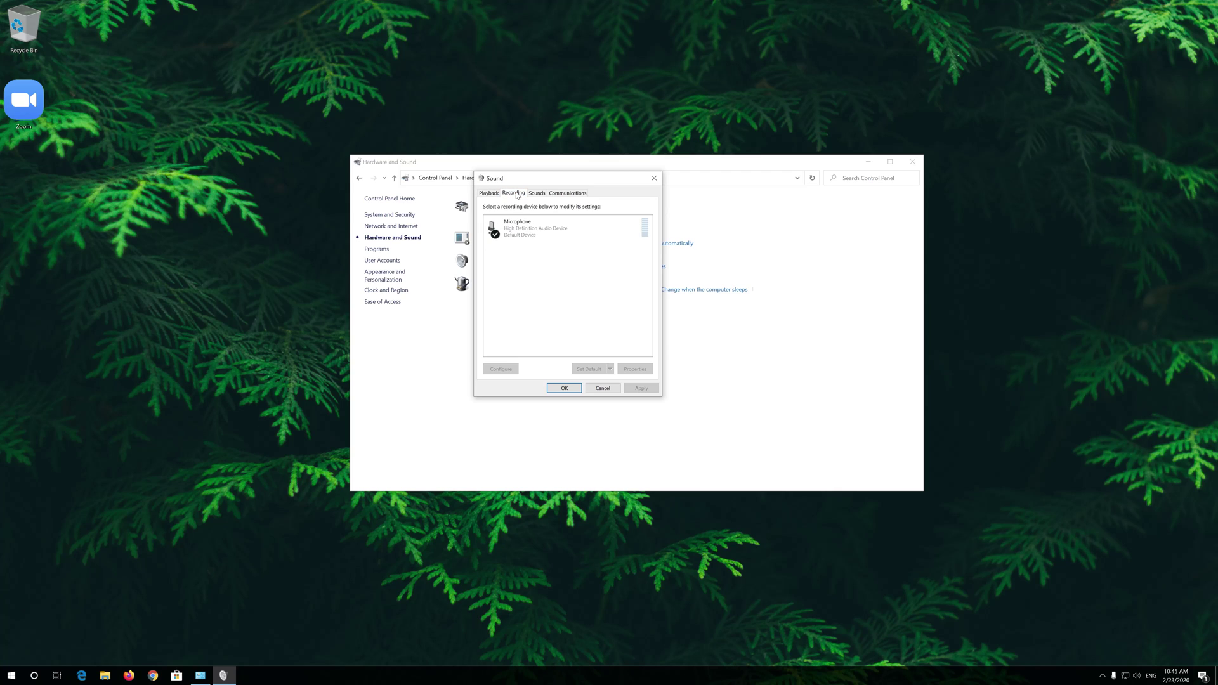
pyautogui.click(512, 226)
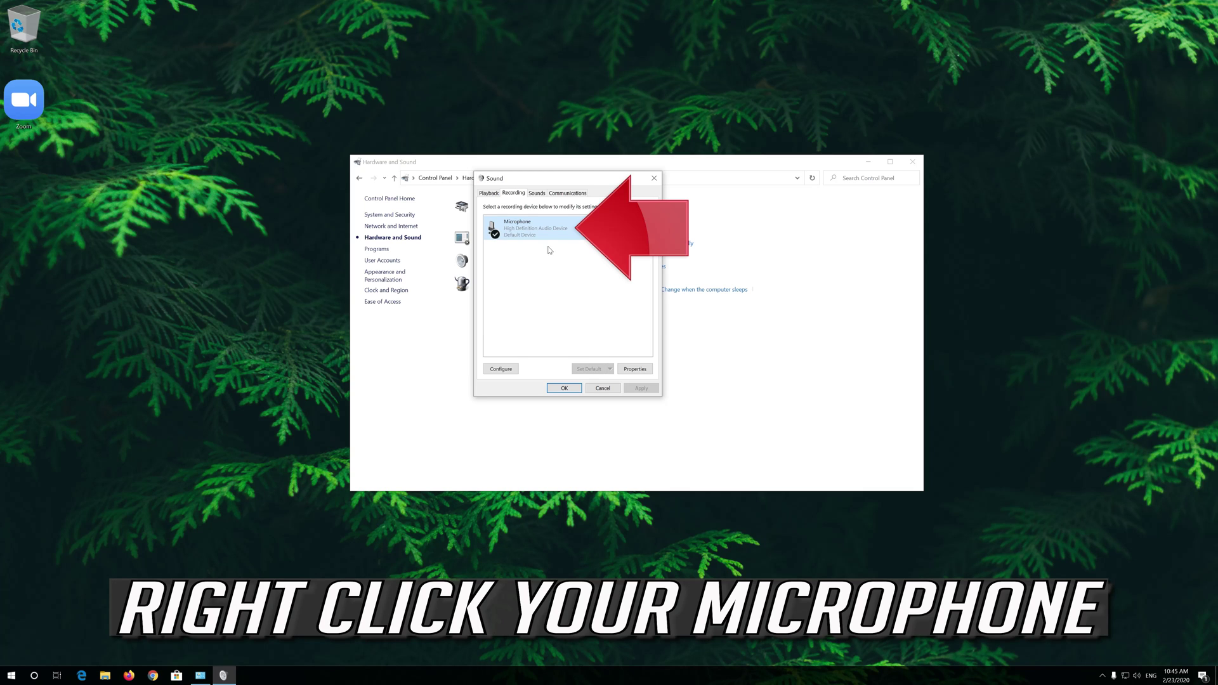
# Set the Microphone level to 76 in its Properties and confirm both dialogs with OK
pyautogui.rightClick(543, 232)
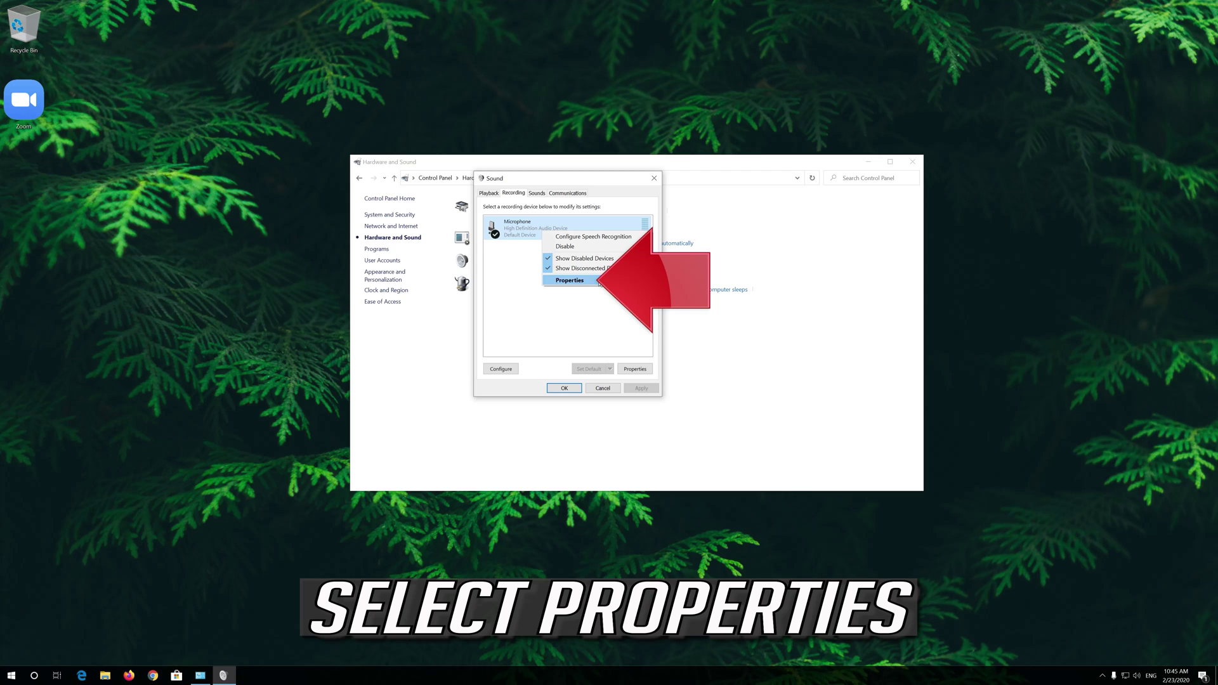
pyautogui.click(600, 281)
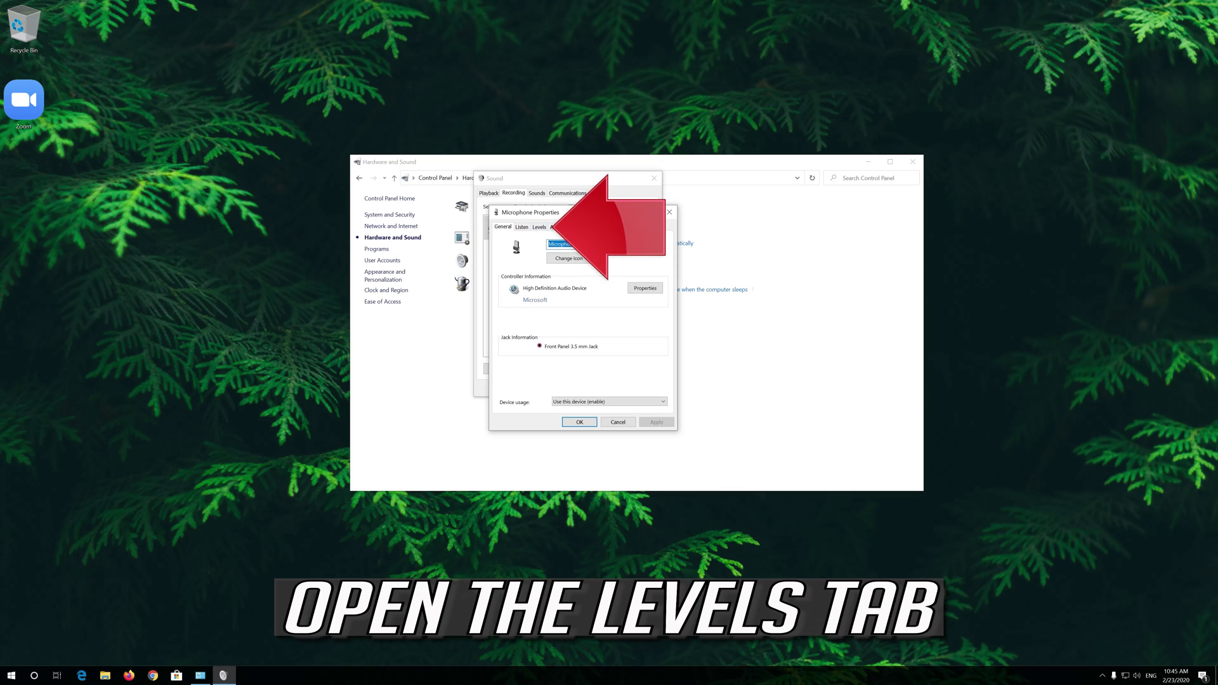
pyautogui.click(538, 227)
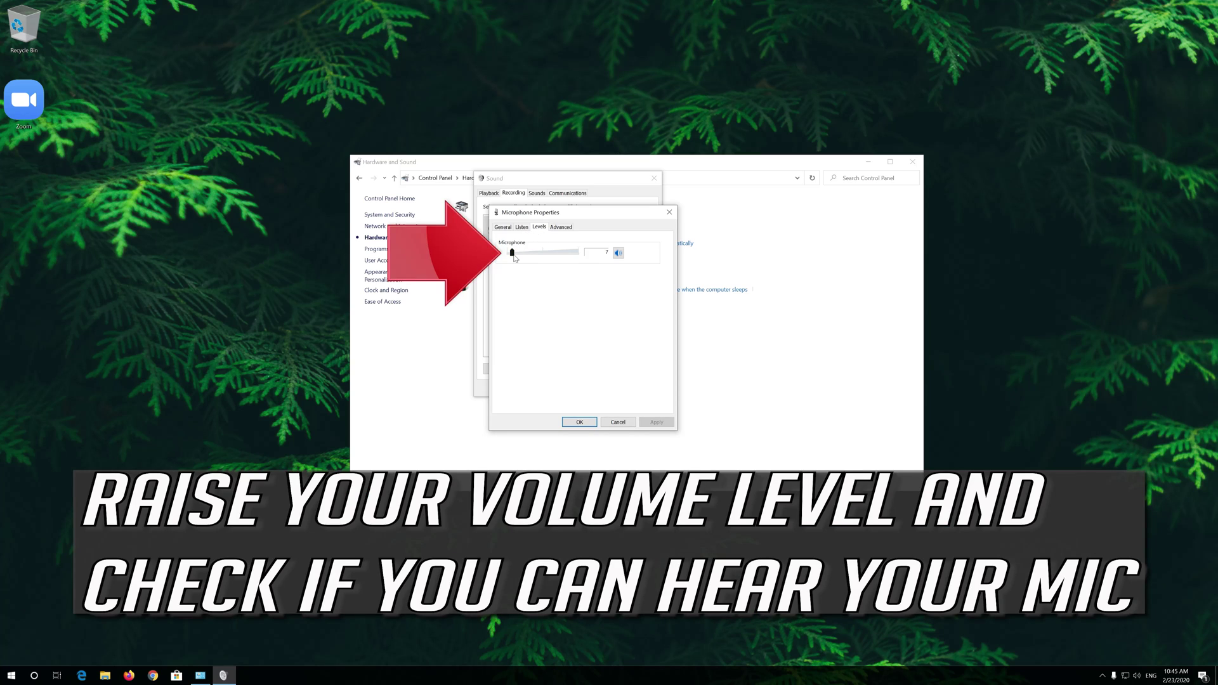
pyautogui.moveTo(513, 256); pyautogui.dragTo(564, 257)
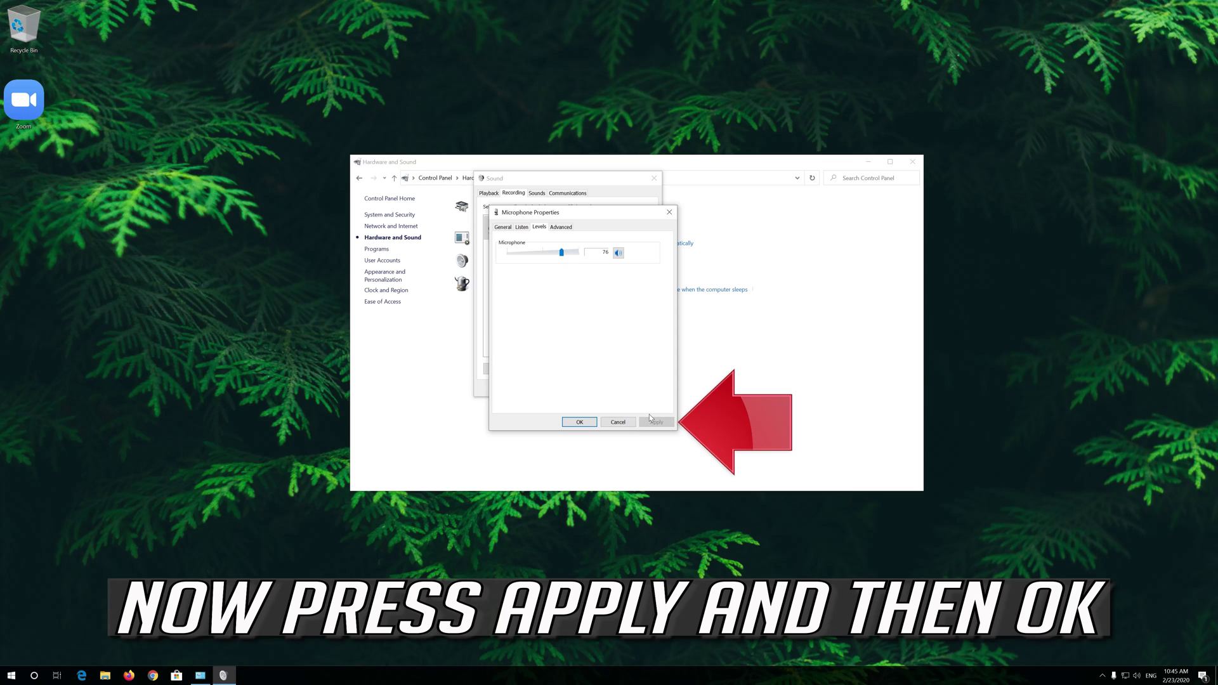
pyautogui.click(568, 423)
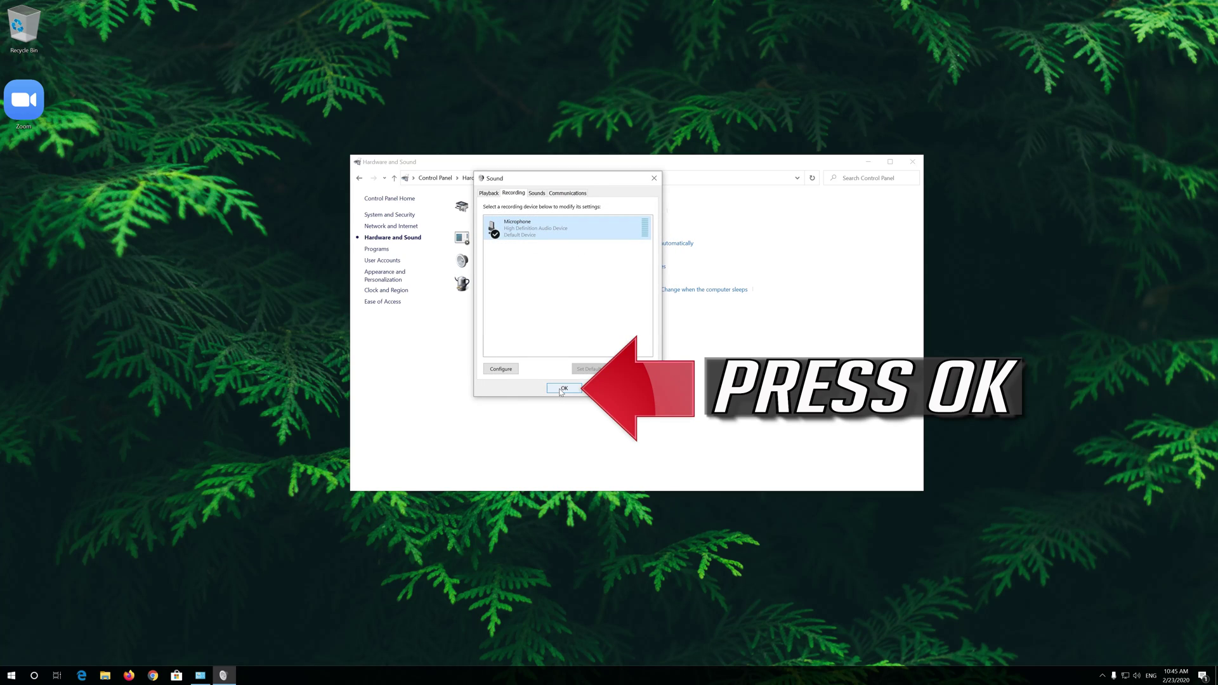
pyautogui.click(559, 391)
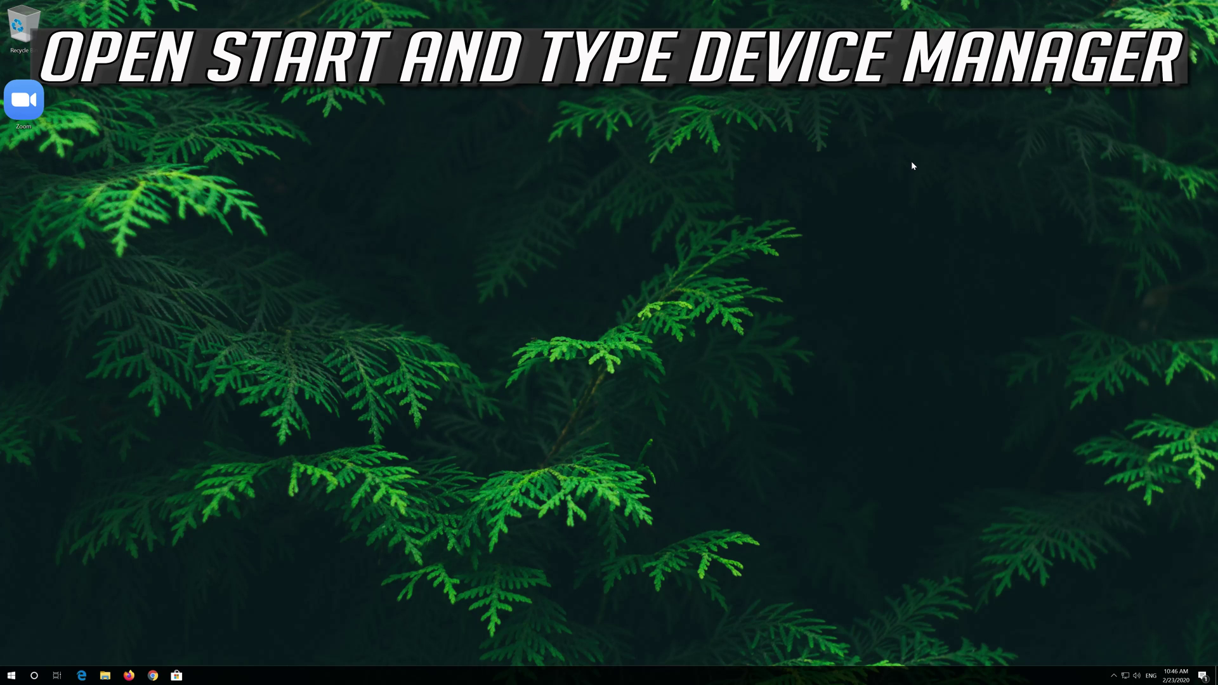
# Search Start for 'device manager' and open Device Manager
pyautogui.press('super')
pyautogui.write('device ')
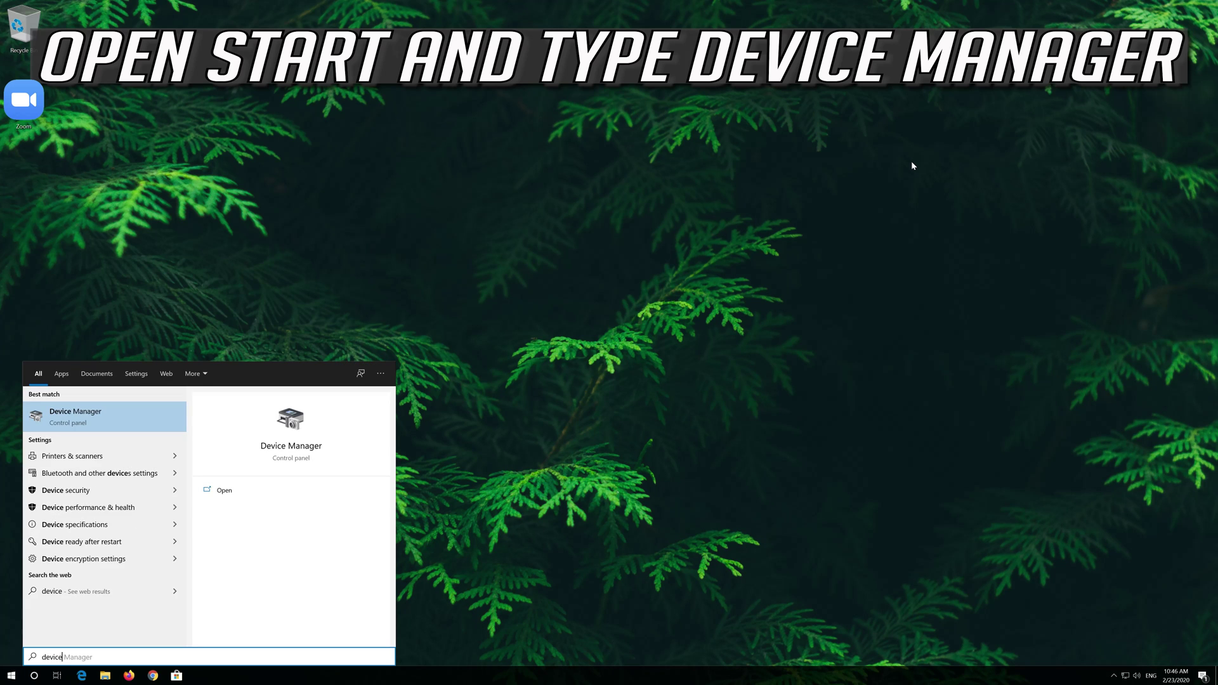
pyautogui.write('manager')
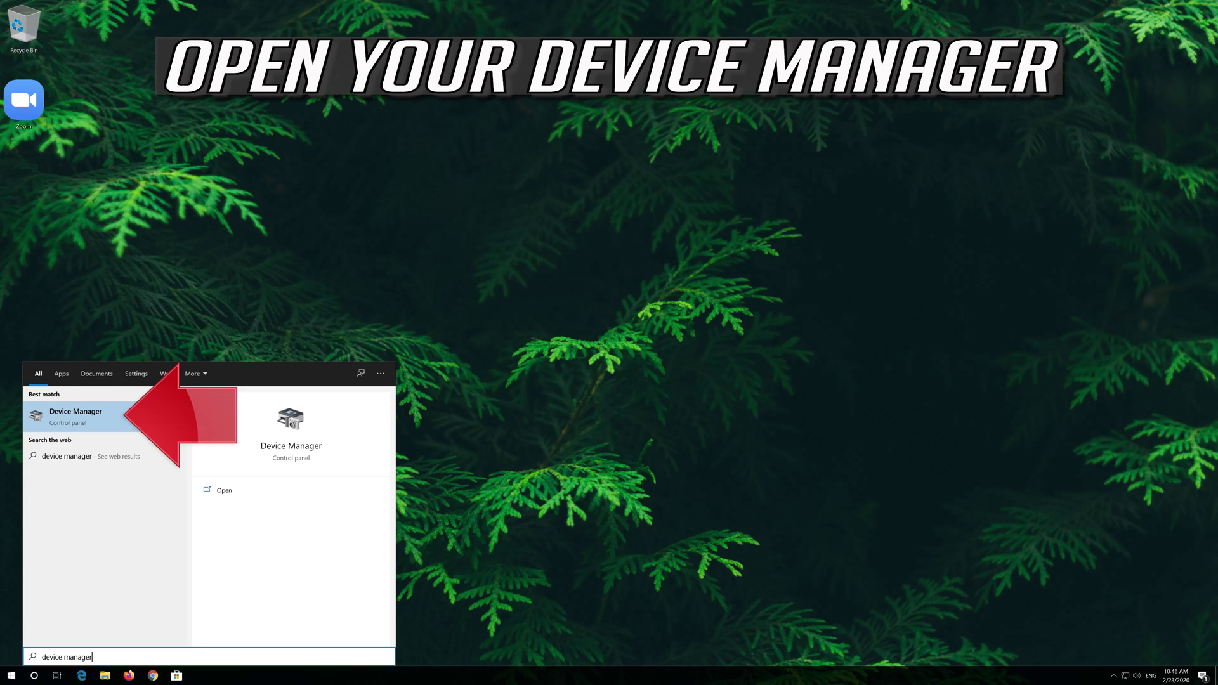
pyautogui.click(93, 416)
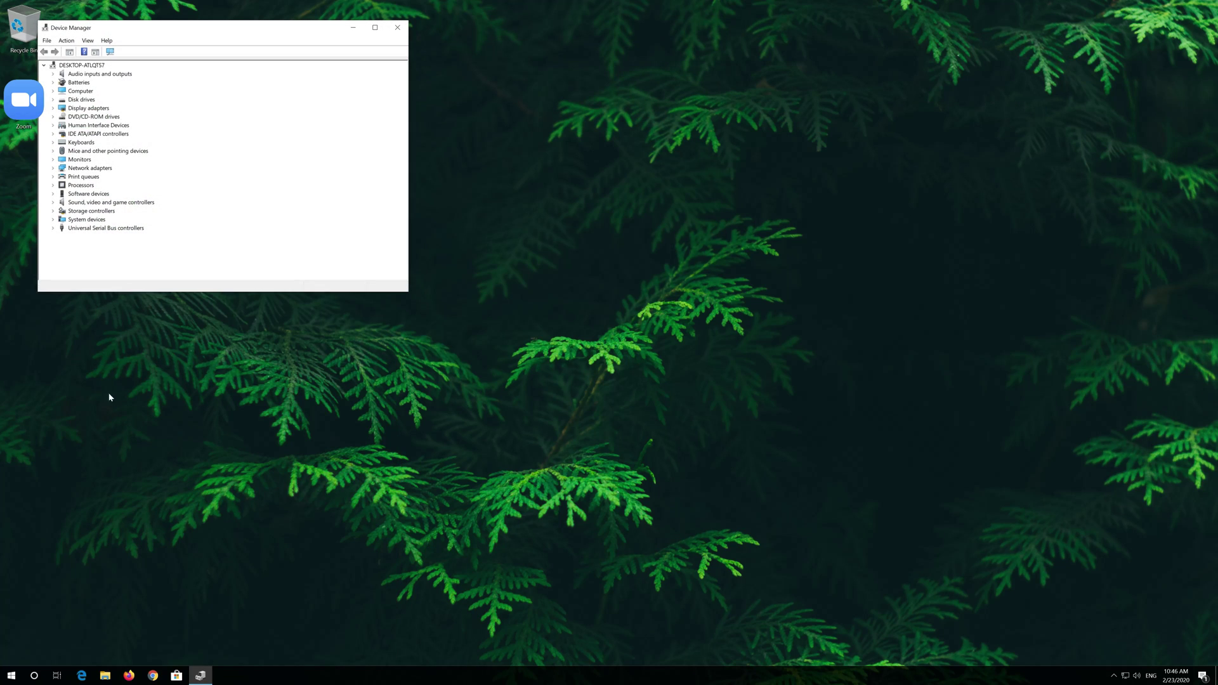
# Centre Device Manager, expand Audio inputs and outputs, and select Microphone
pyautogui.moveTo(210, 33); pyautogui.dragTo(574, 182)
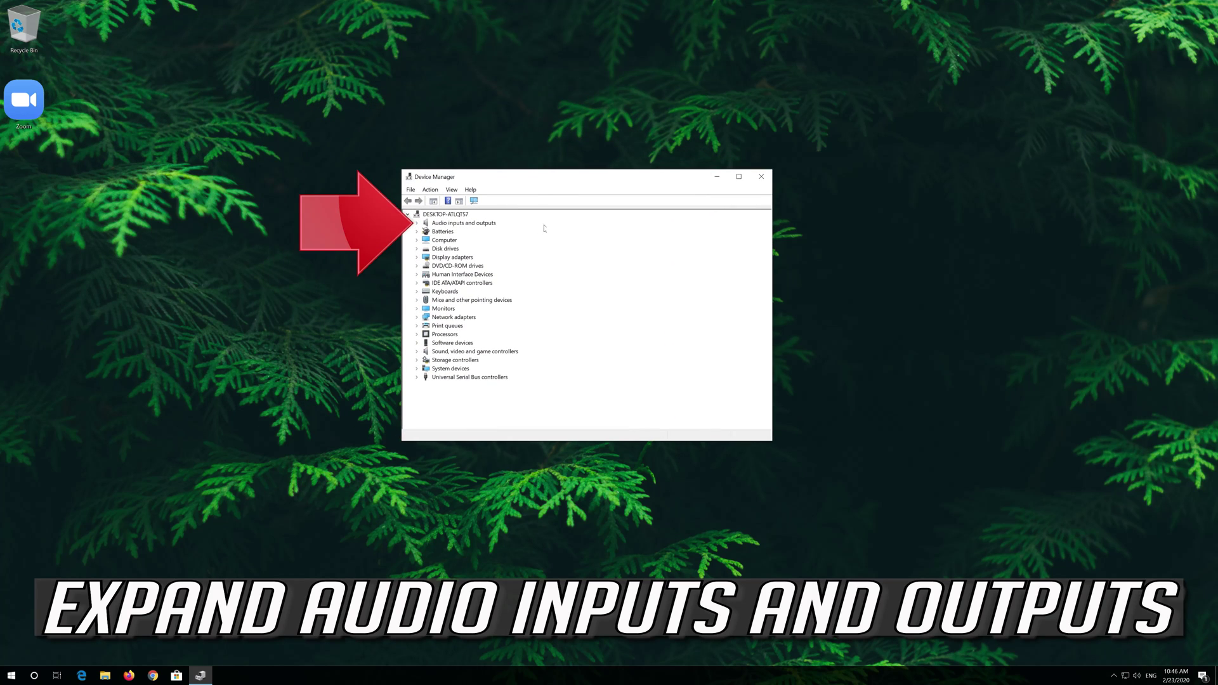
pyautogui.click(417, 223)
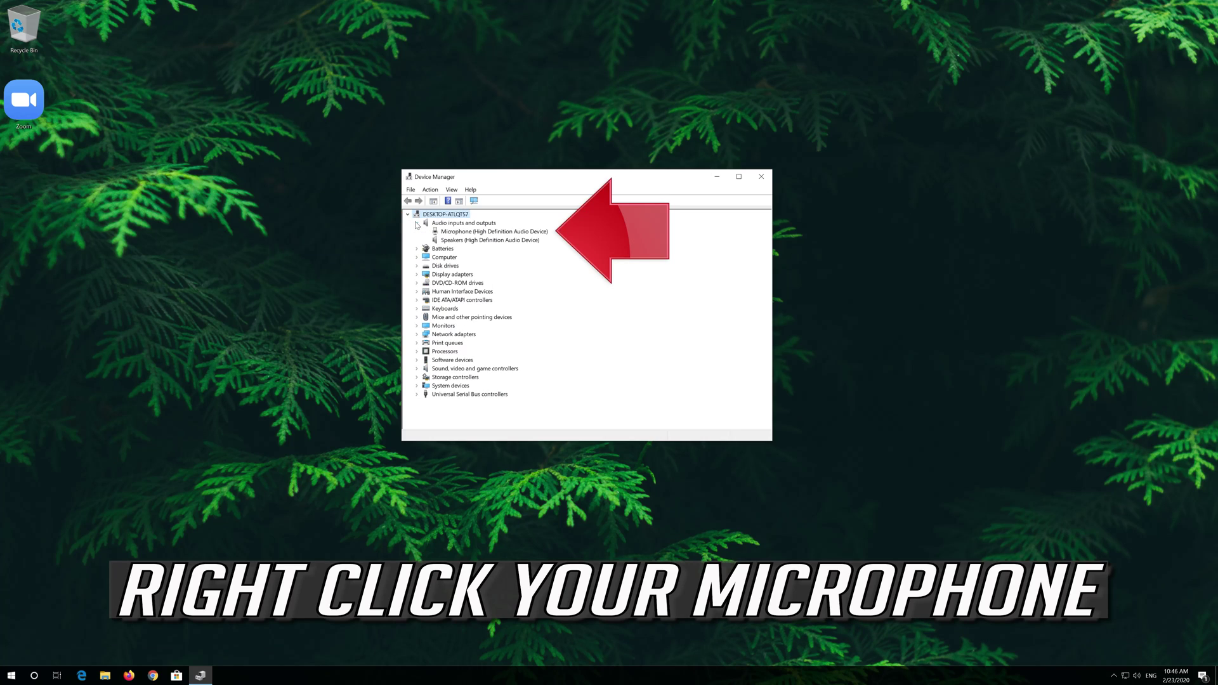
pyautogui.click(436, 233)
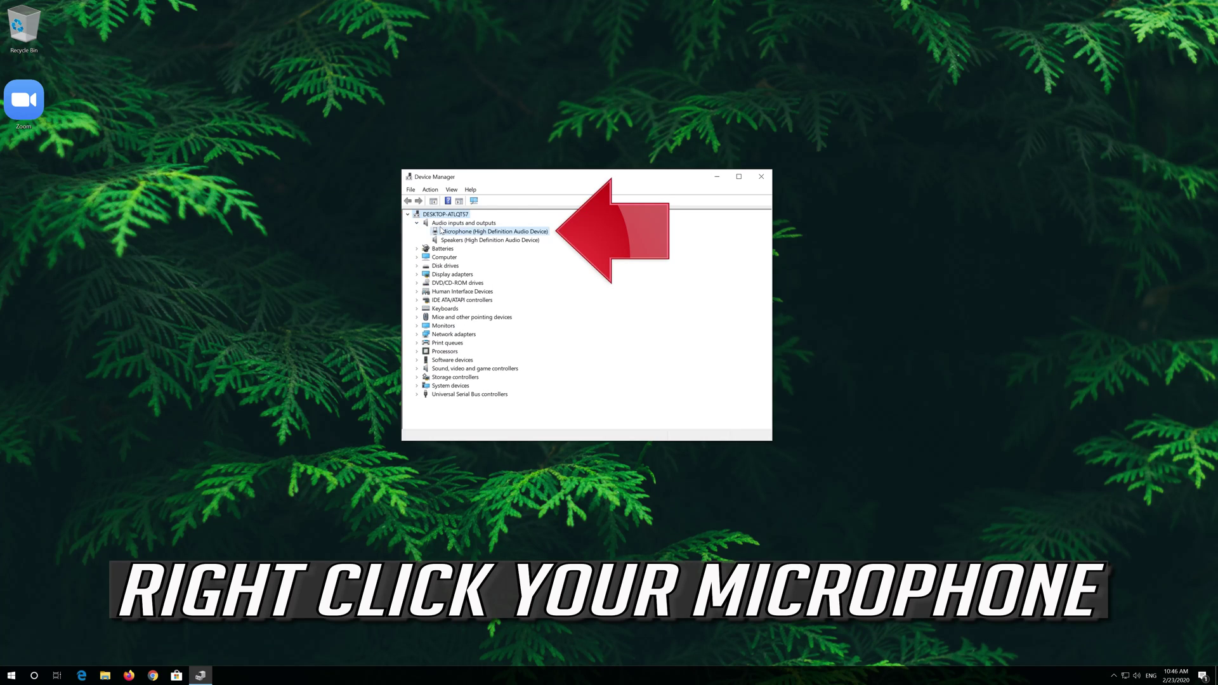
# Start Update Driver from the Driver tab of the Microphone's Properties
pyautogui.rightClick(507, 236)
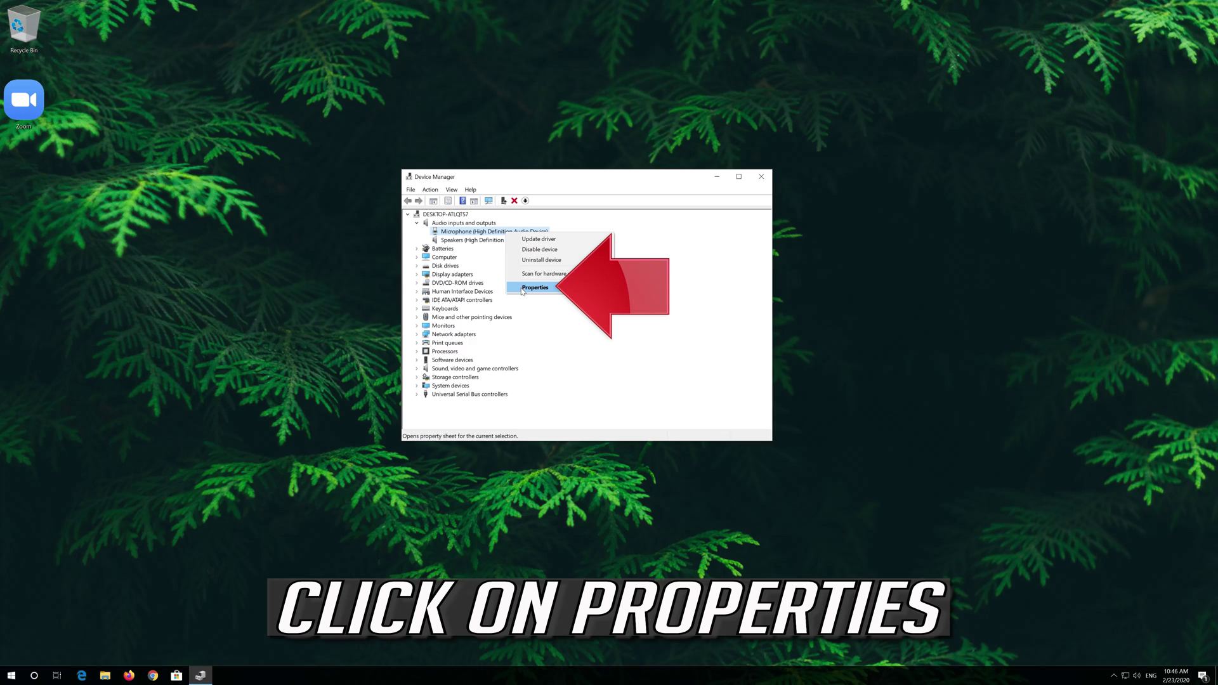
pyautogui.click(567, 290)
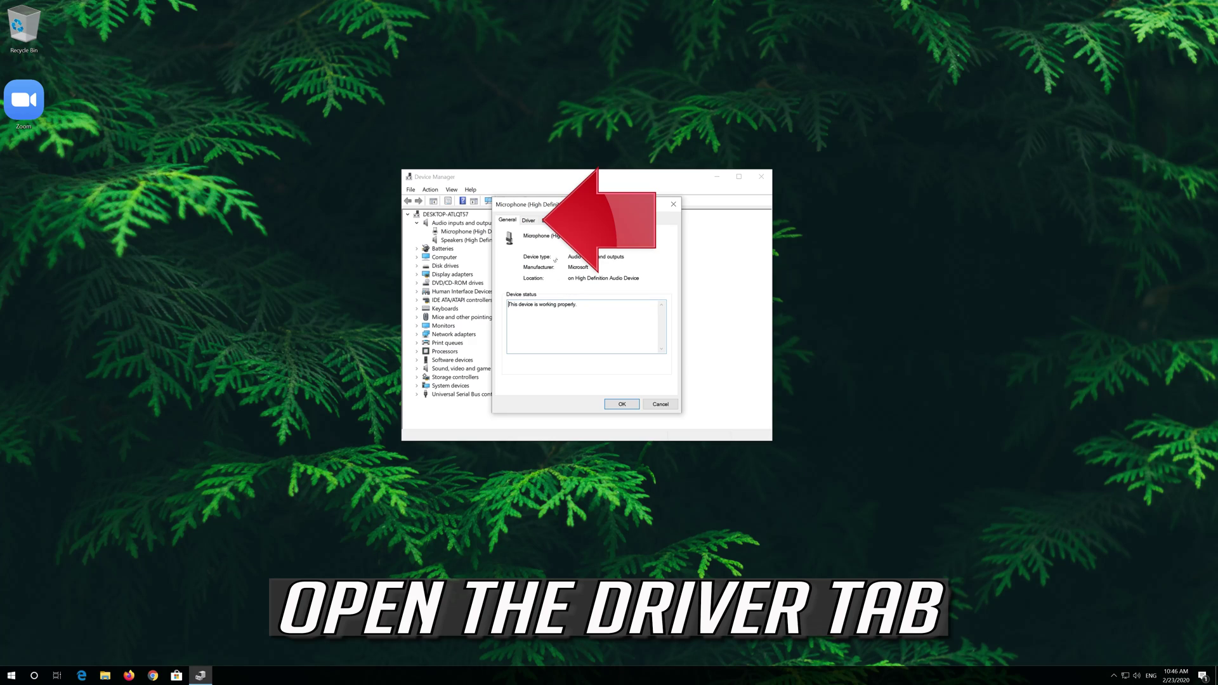
pyautogui.click(528, 220)
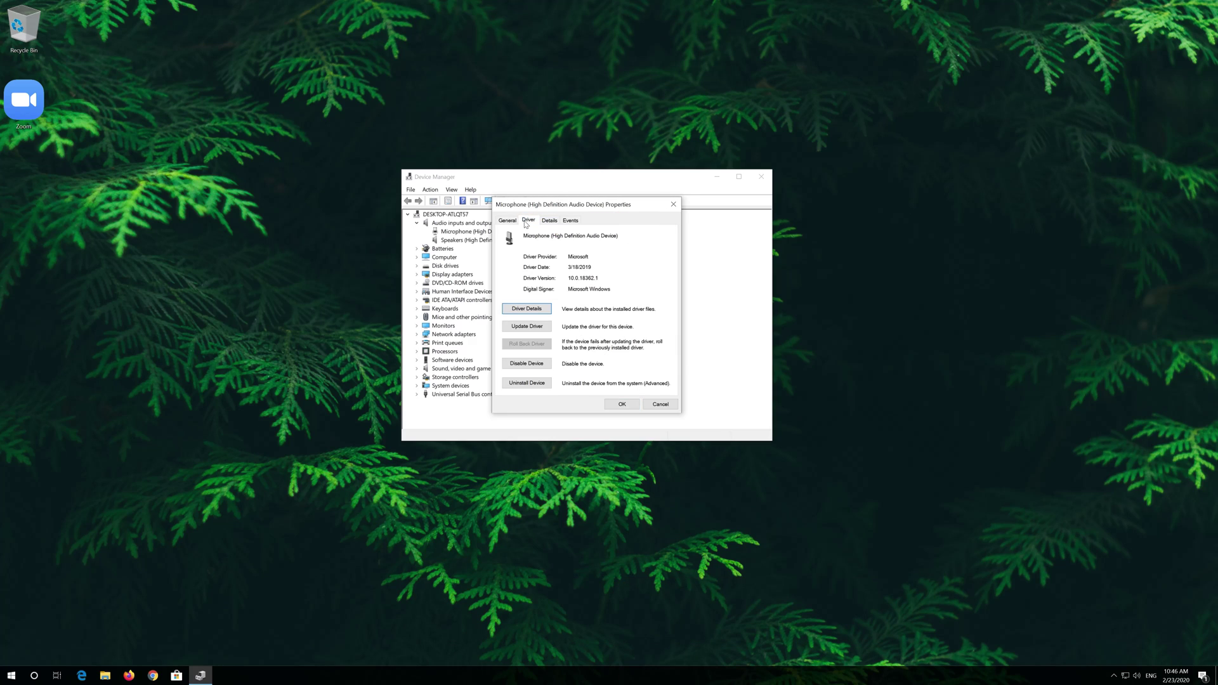
pyautogui.click(524, 326)
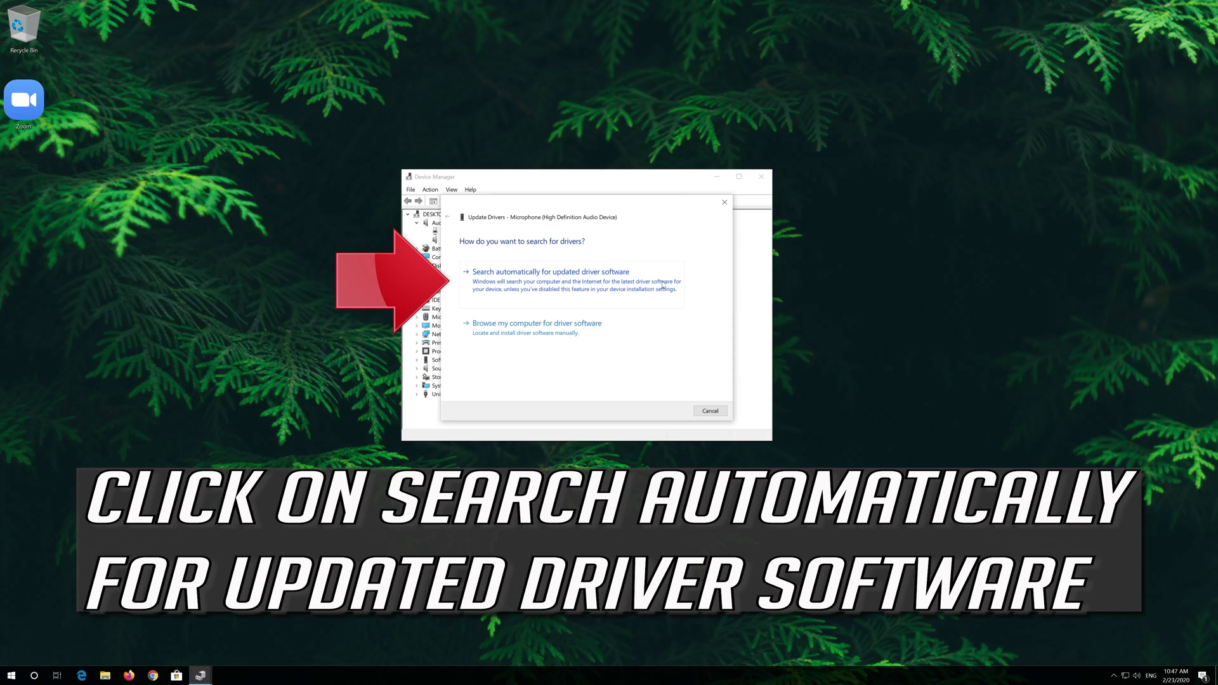
# Search automatically for a newer microphone driver, then check Windows Update for one
pyautogui.click(500, 283)
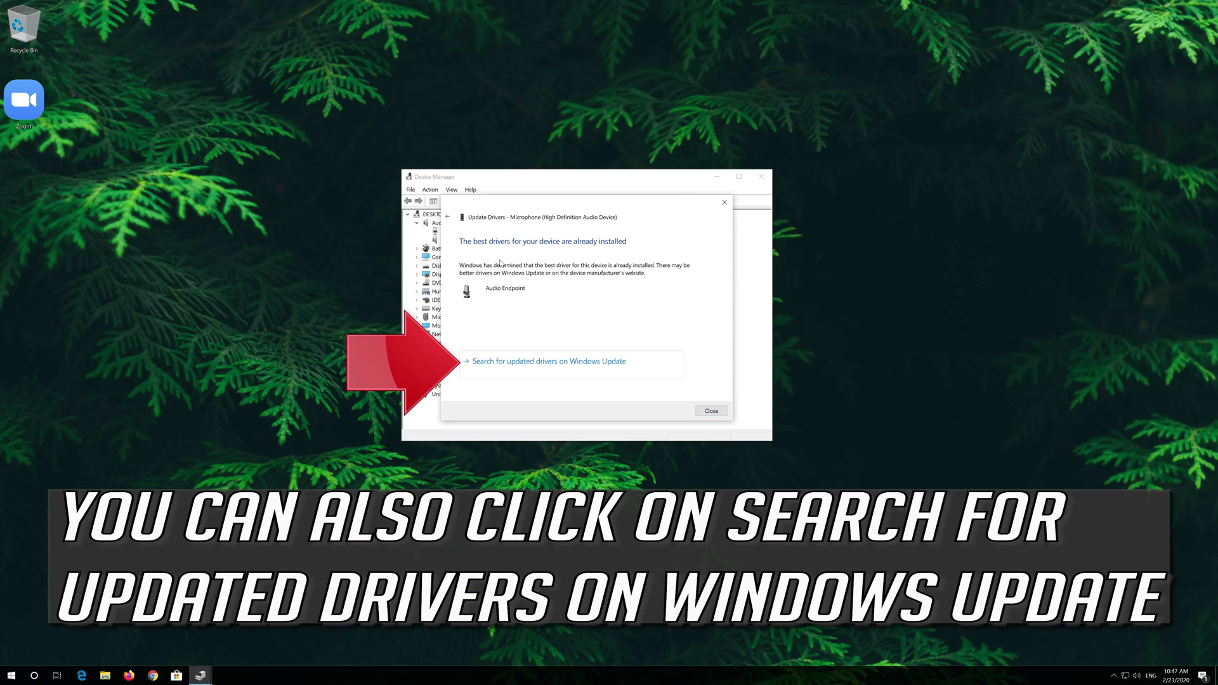
pyautogui.click(508, 361)
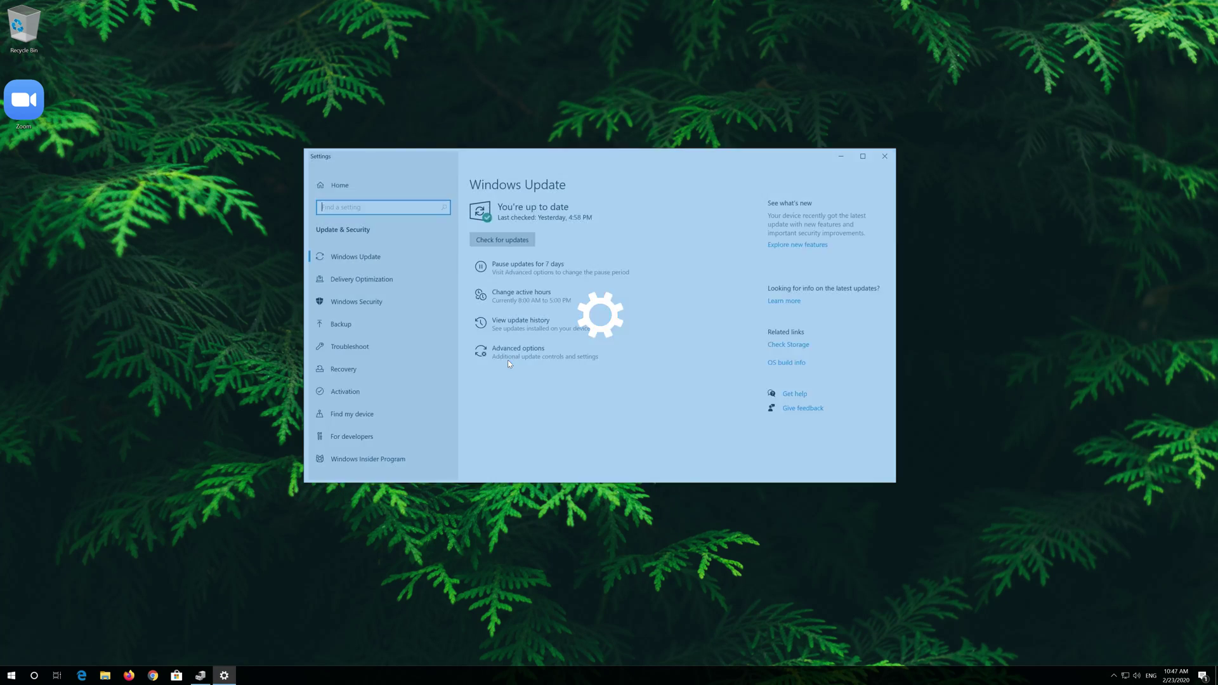
# Check Windows Update for new updates; it reports the system is up to date
pyautogui.click(488, 241)
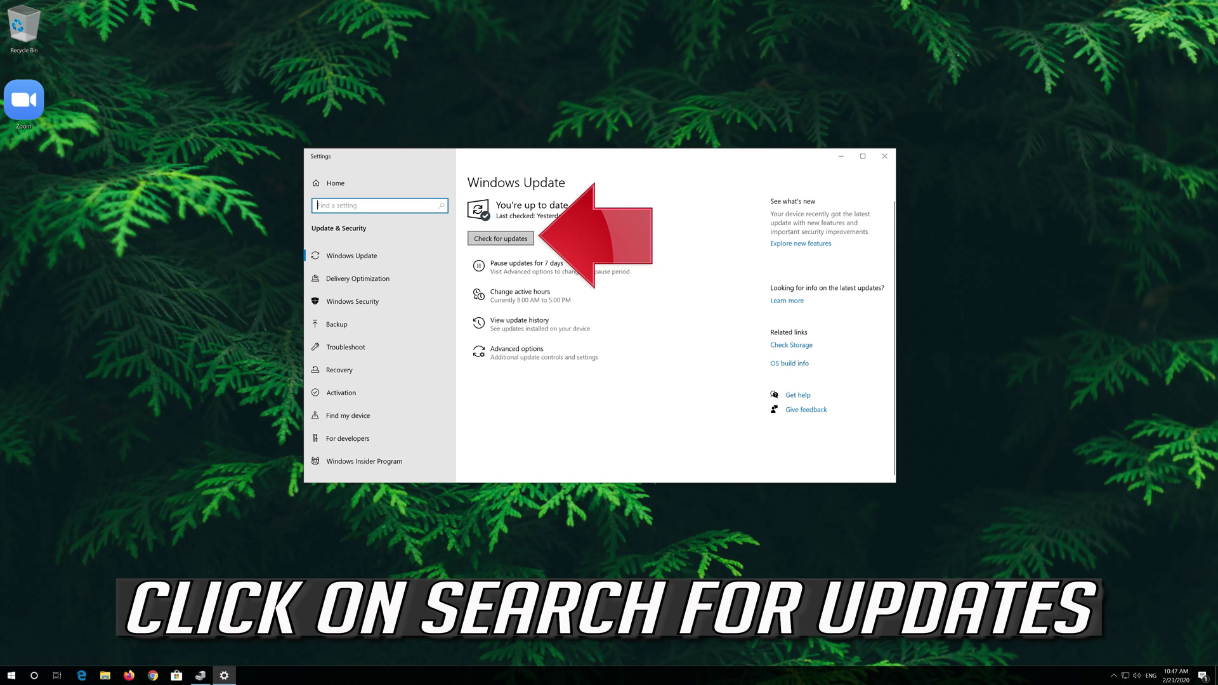
pyautogui.click(510, 242)
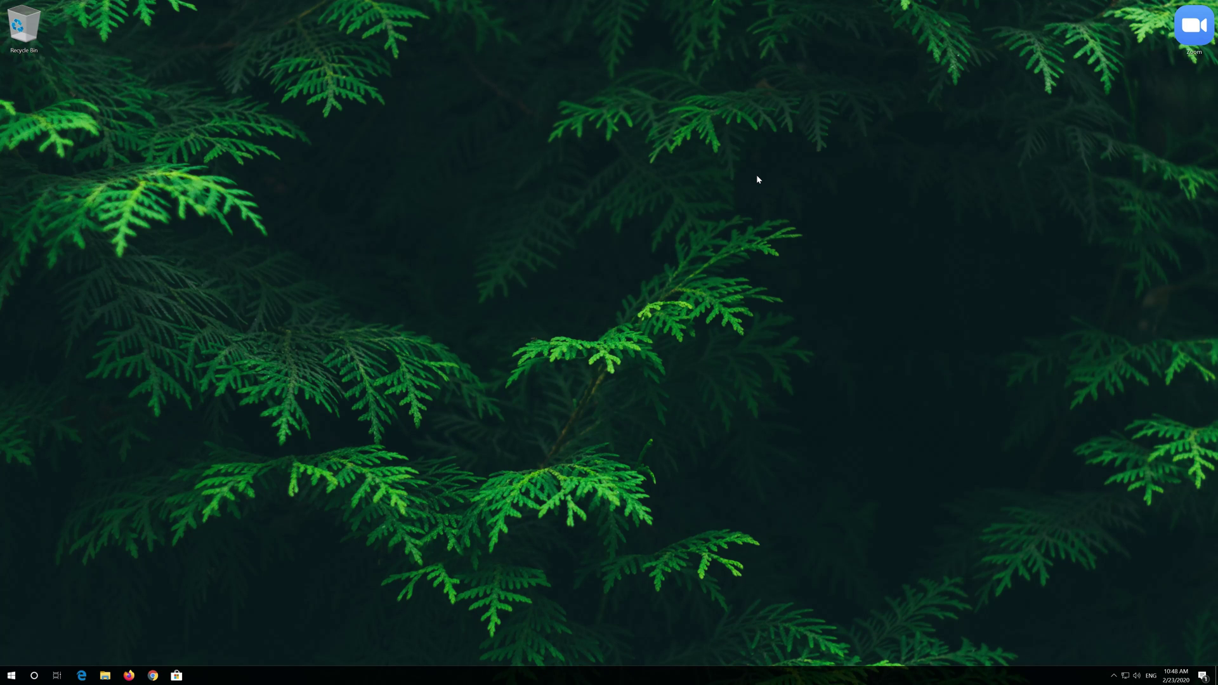
# Open Device Manager from Start search, centre it, and expand Audio inputs and outputs to the Microphone
pyautogui.press('super')
pyautogui.press('super')
pyautogui.press('super')
pyautogui.write('device manager')
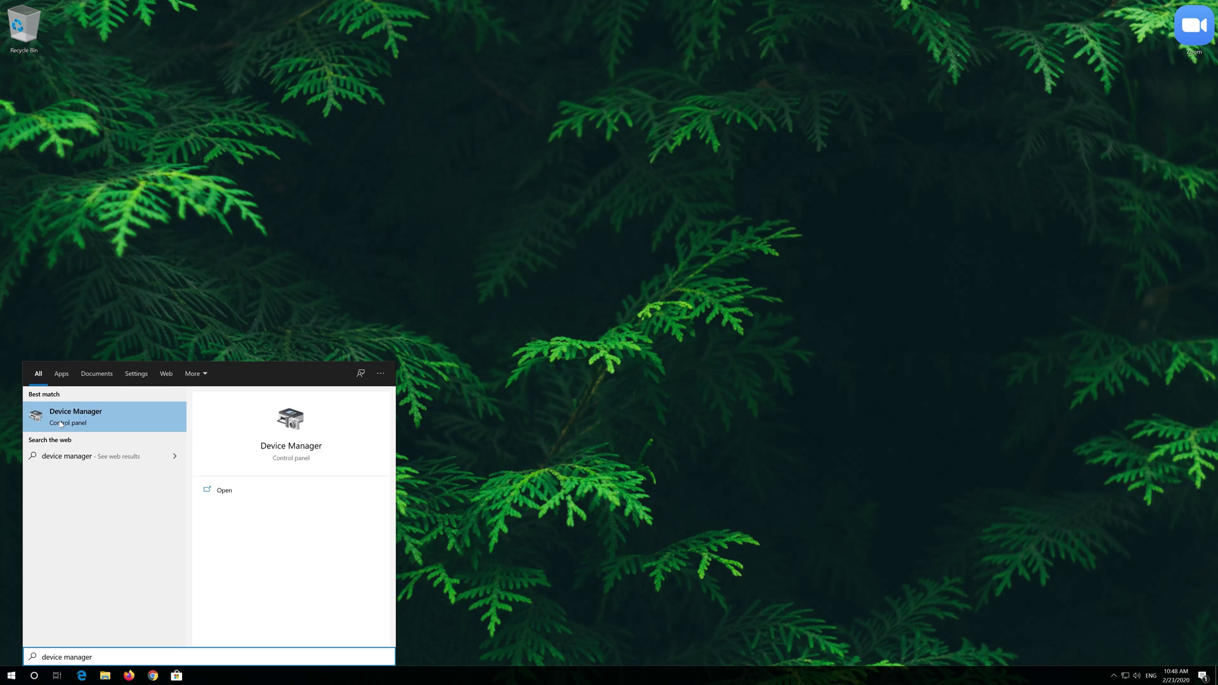
pyautogui.click(94, 416)
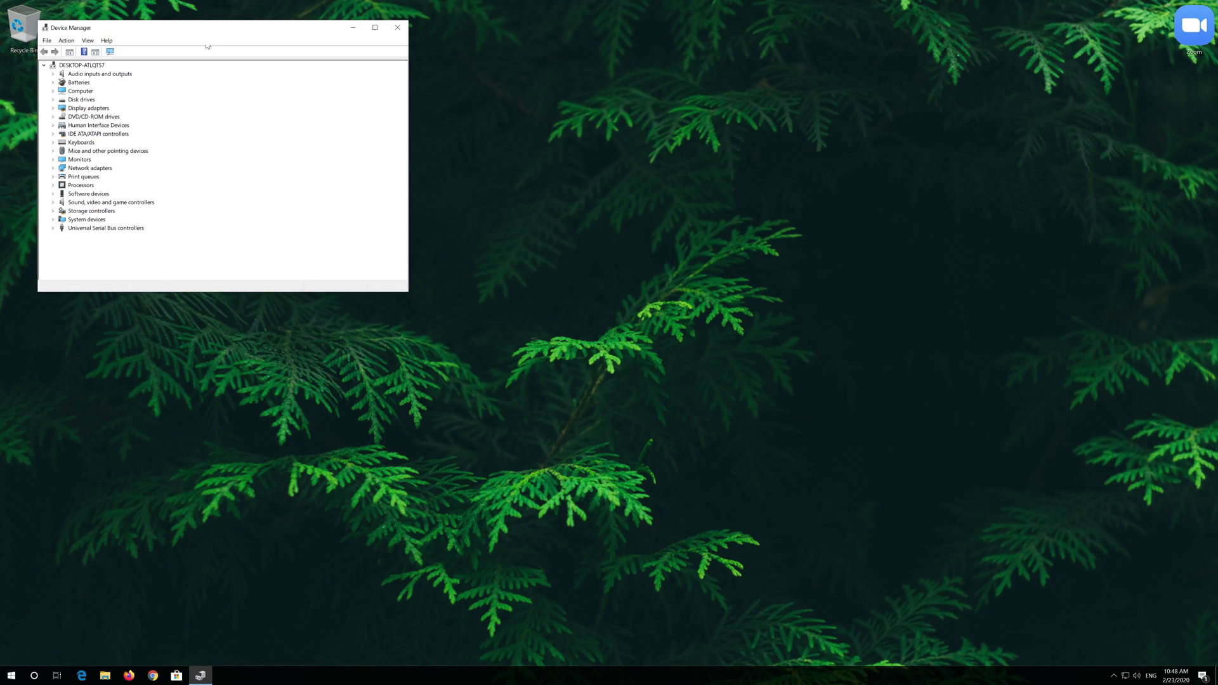
pyautogui.moveTo(216, 32); pyautogui.dragTo(605, 171)
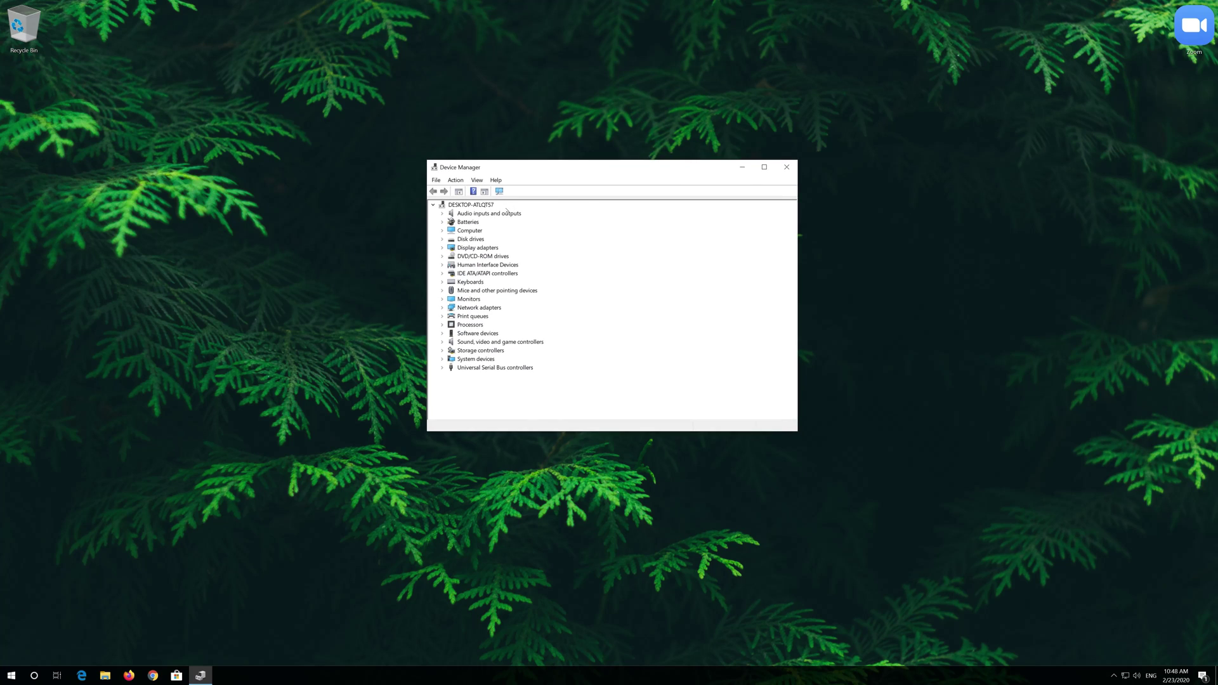
pyautogui.click(443, 214)
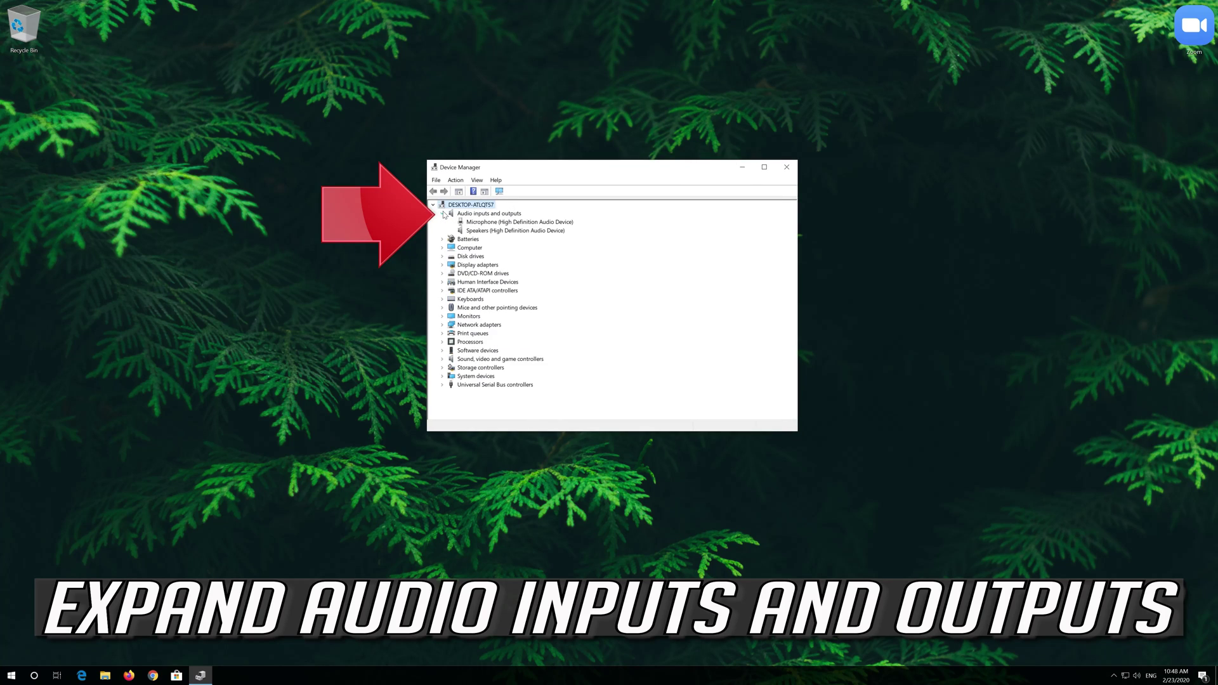
pyautogui.click(484, 223)
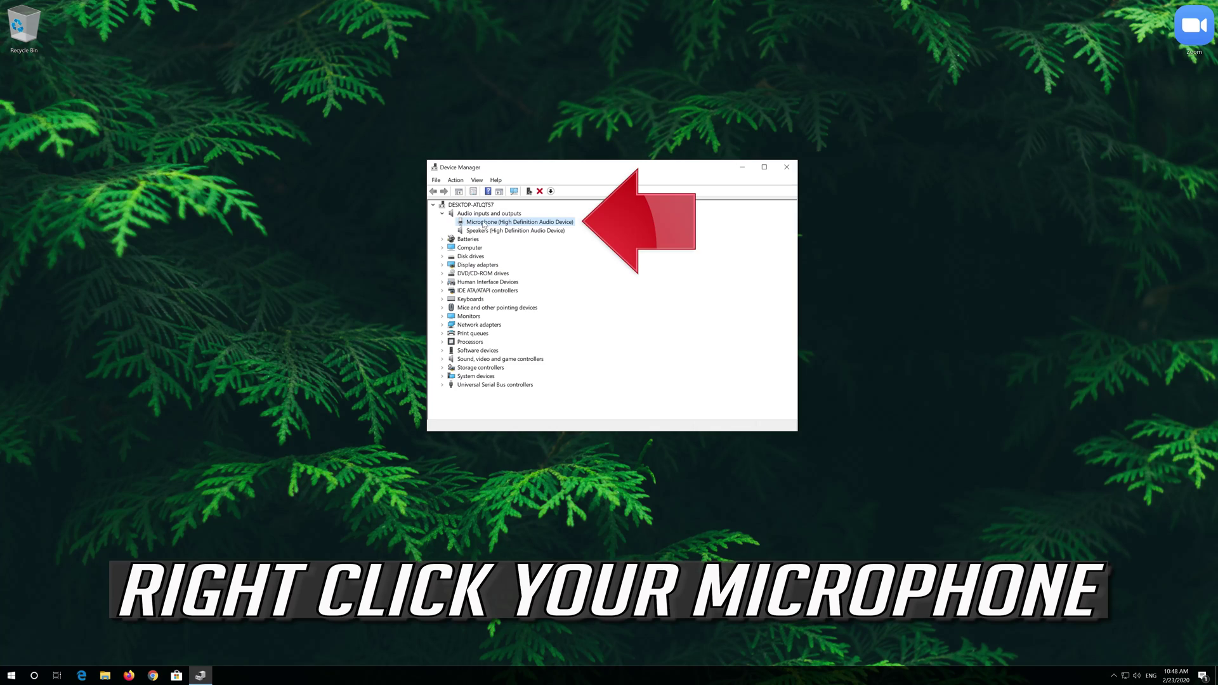
# Uninstall the Microphone (High Definition Audio Device) from its Properties Driver tab, confirming removal
pyautogui.rightClick(533, 227)
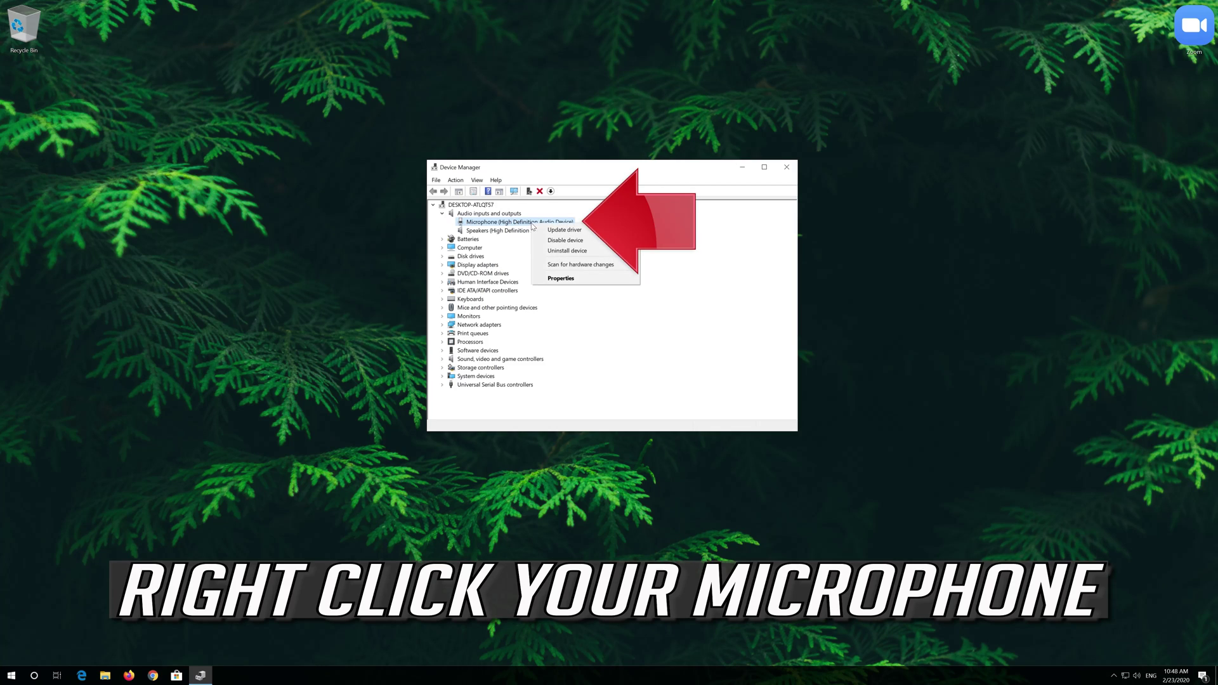
pyautogui.click(589, 281)
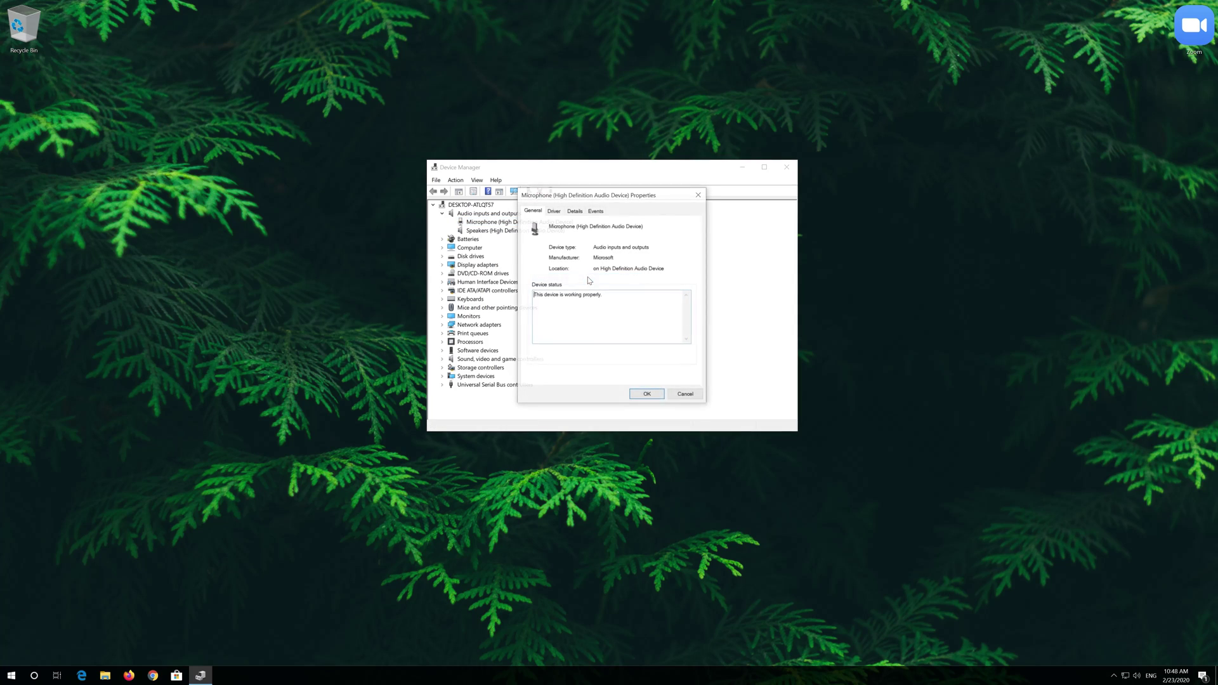
pyautogui.click(556, 212)
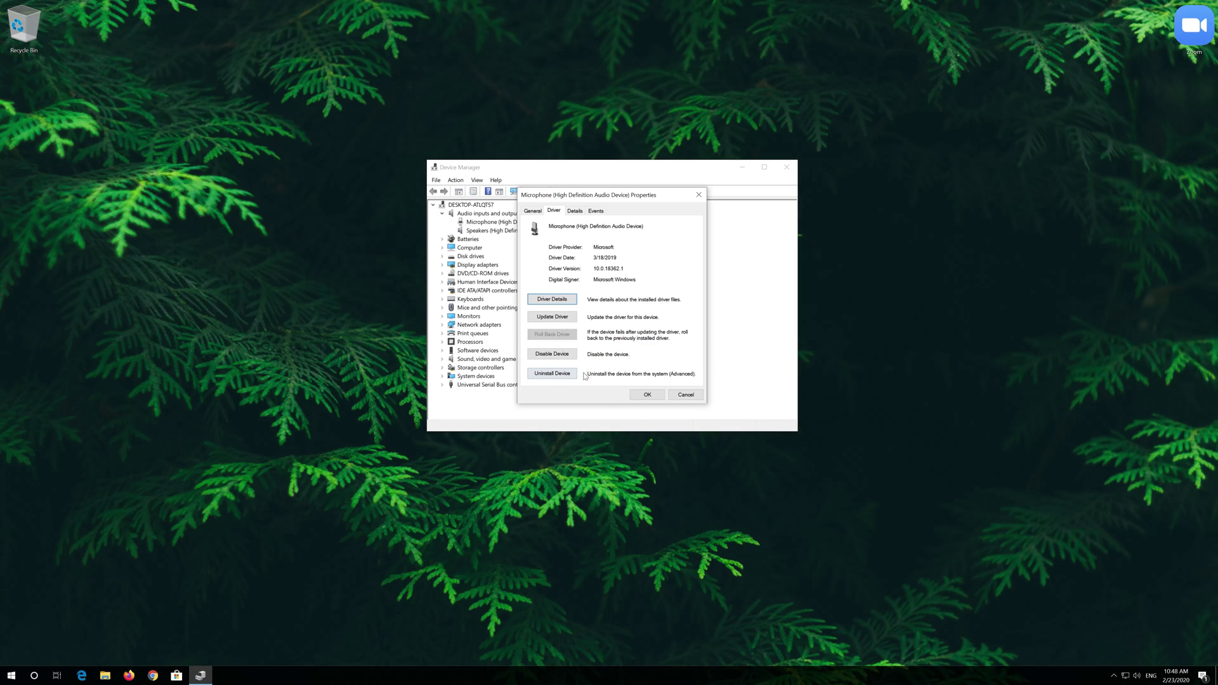
pyautogui.click(544, 375)
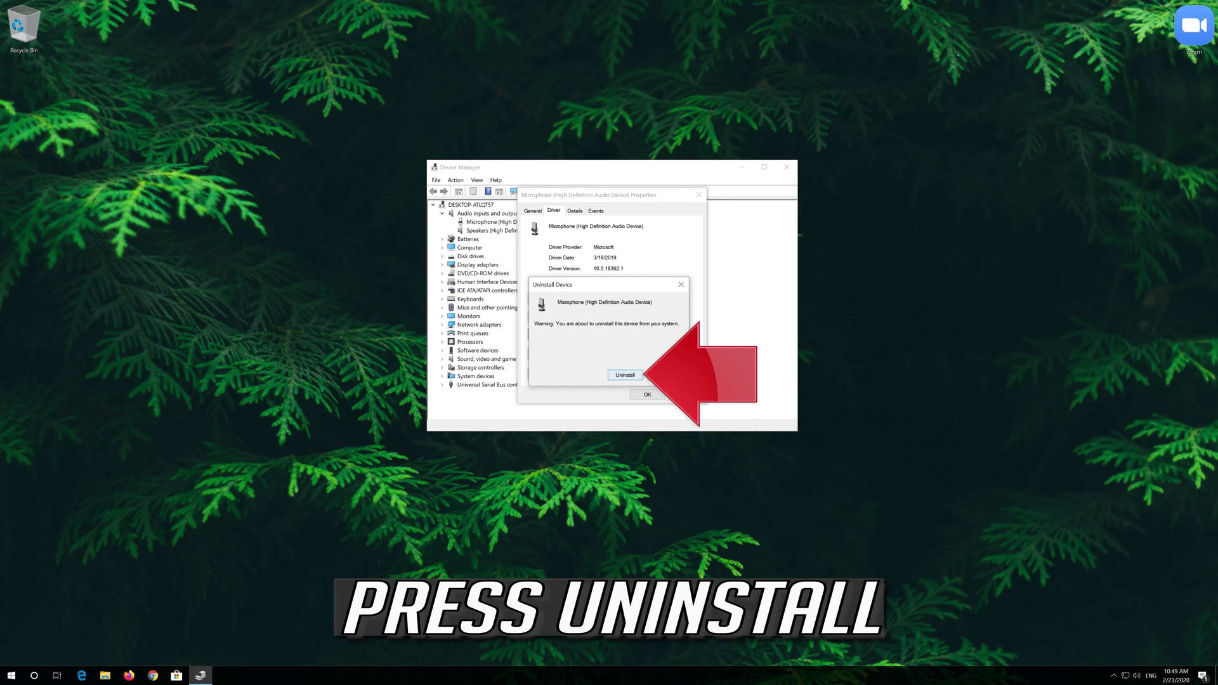
pyautogui.click(627, 376)
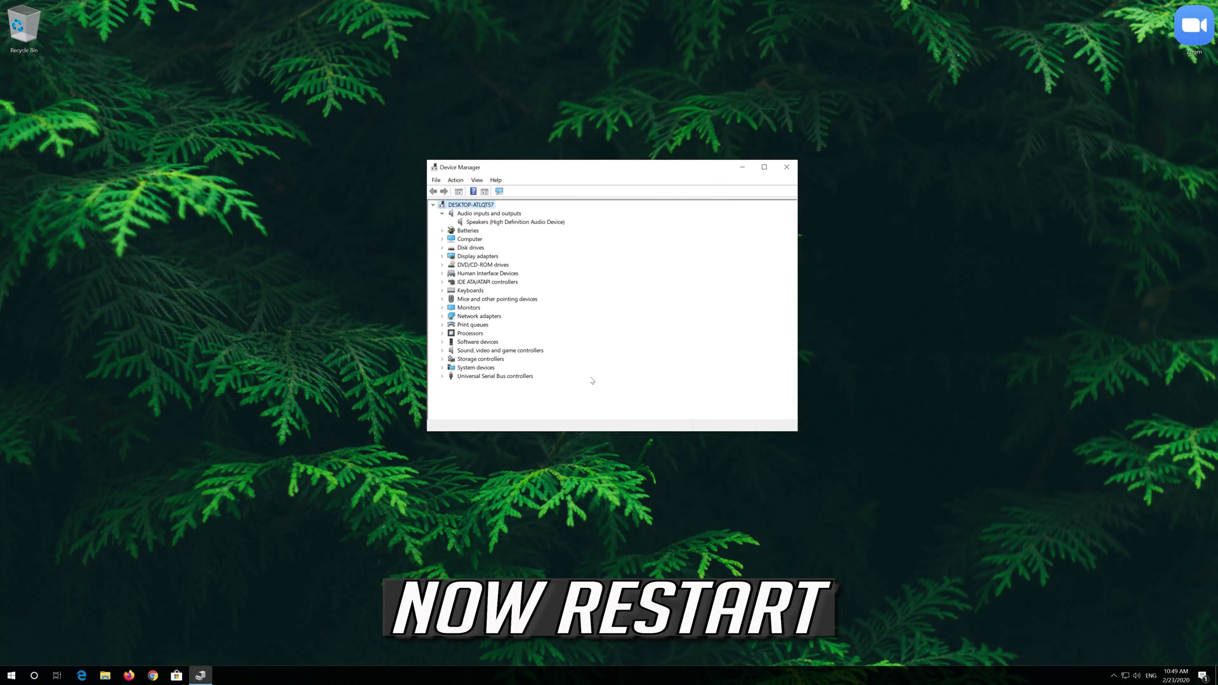
# Close Device Manager, then restart Windows from the Start menu's Power options
pyautogui.click(781, 170)
pyautogui.click(11, 675)
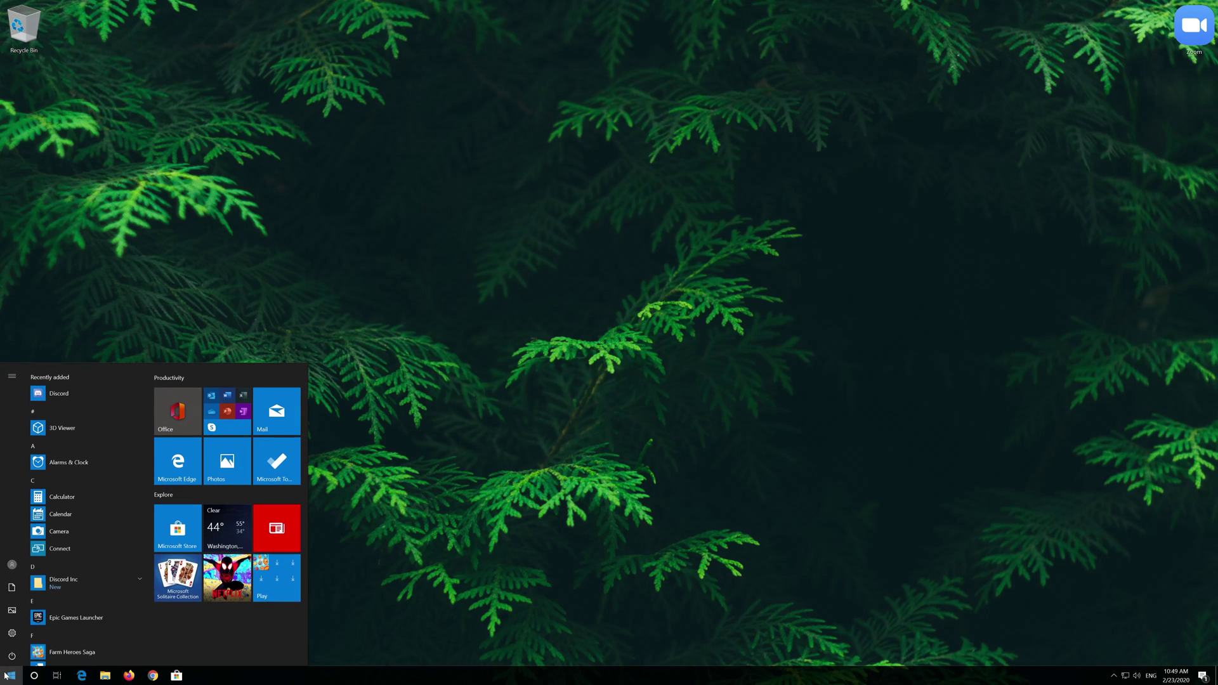
pyautogui.click(13, 656)
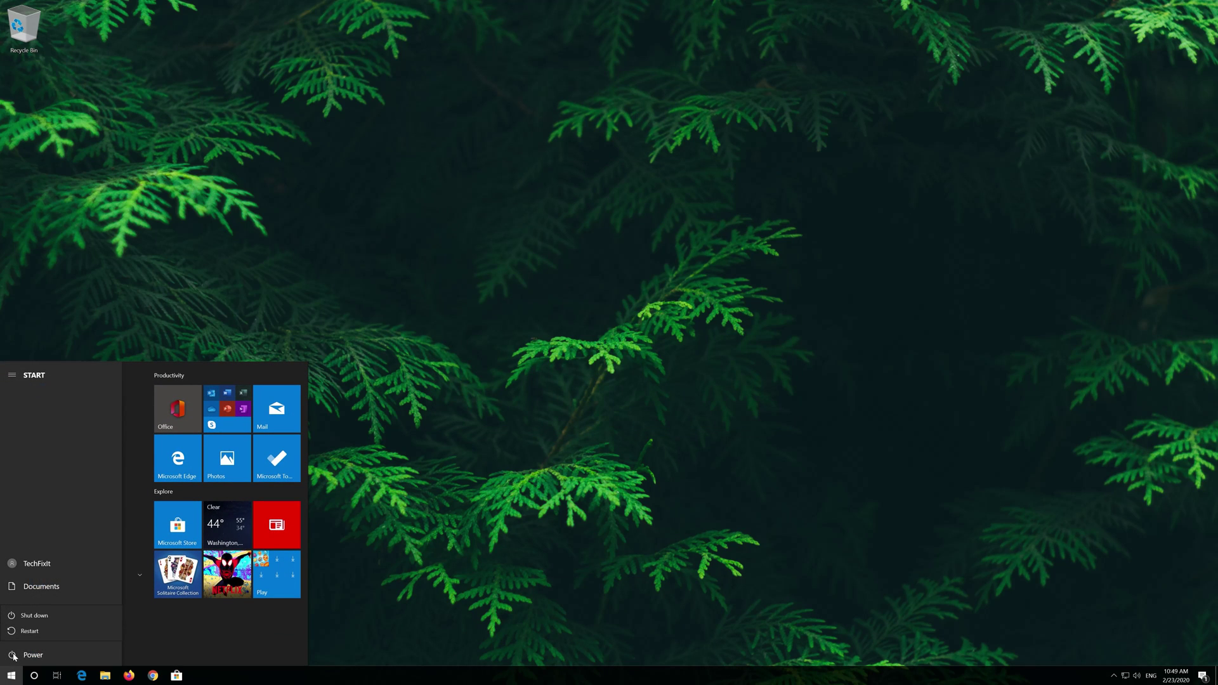
pyautogui.click(45, 633)
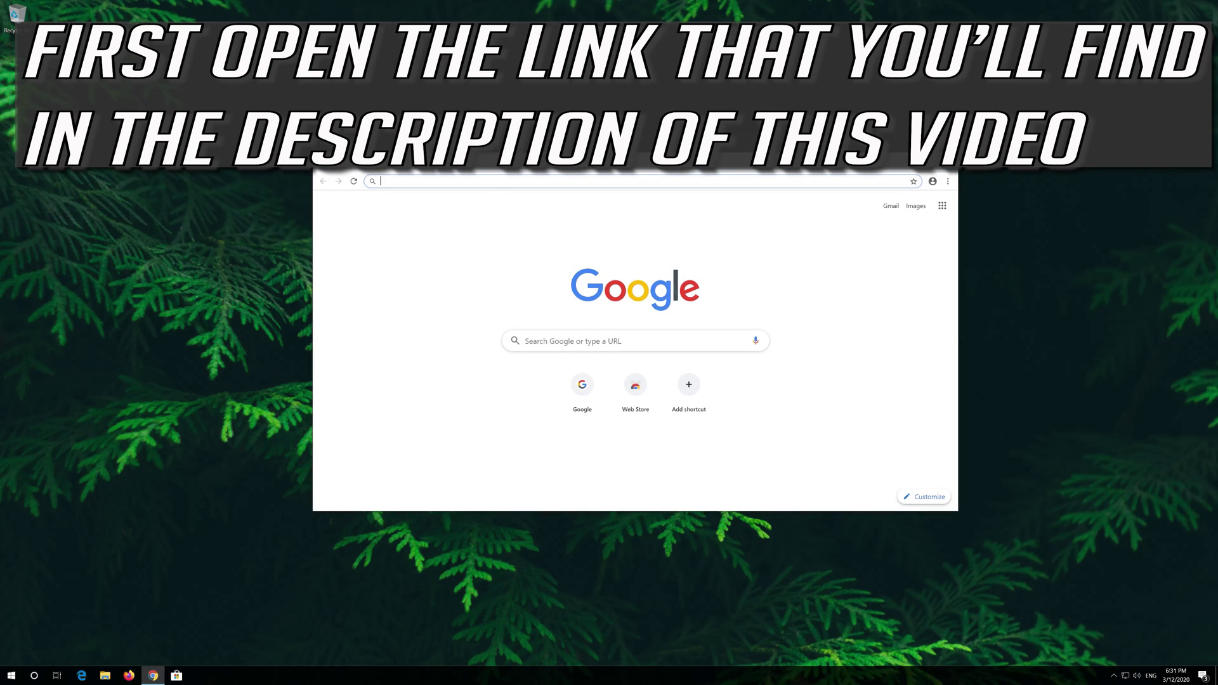
# Download MediaCreationTool from Microsoft's Download Windows 10 page, then close Chrome
pyautogui.write('https://www.microsoft.com/en-us/software-download/windows10')
pyautogui.press('Return')
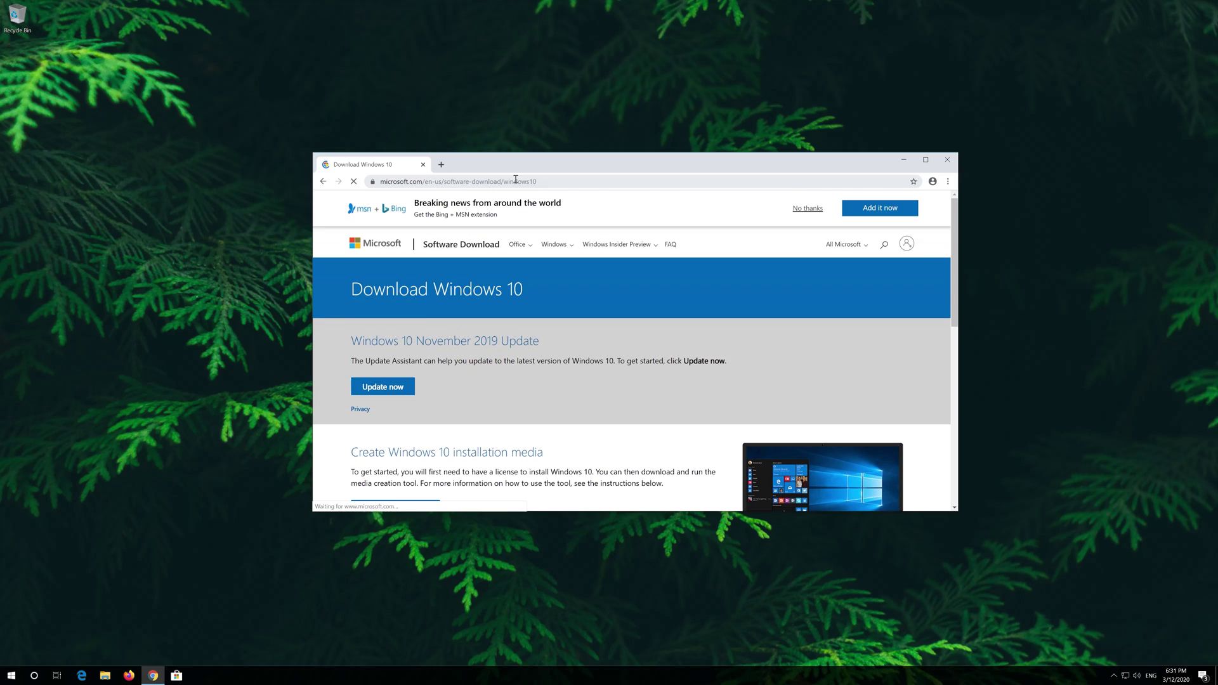
pyautogui.scroll(-1, 590, 372)
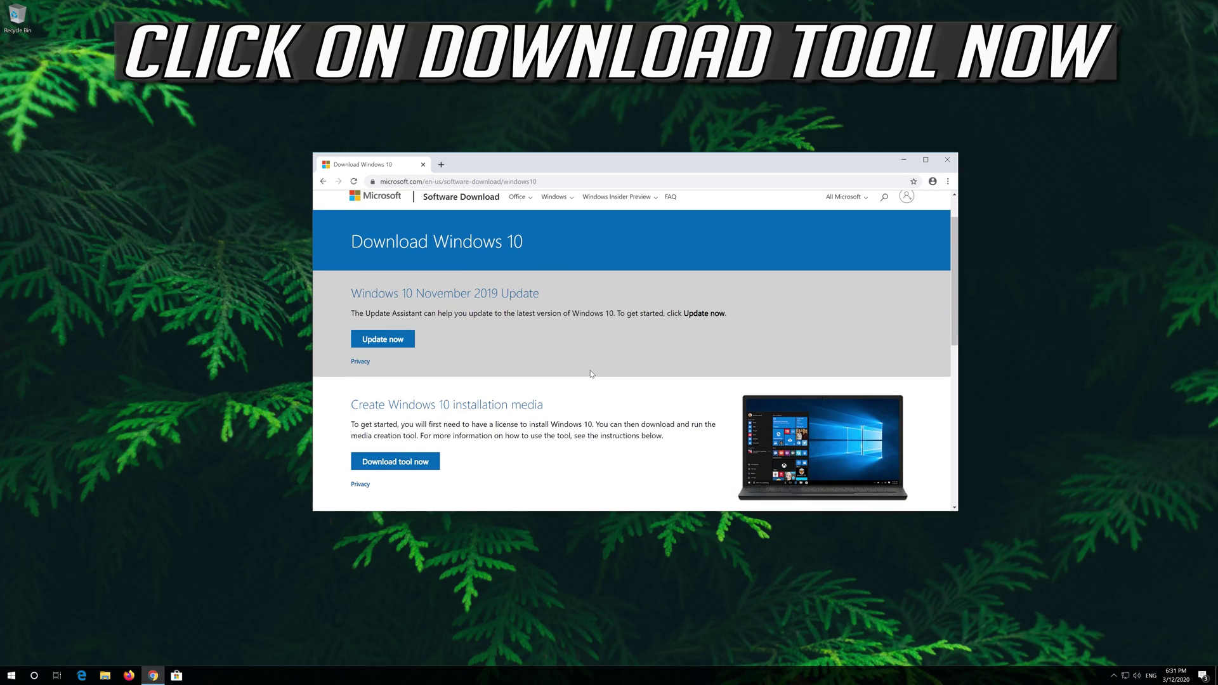
pyautogui.click(418, 464)
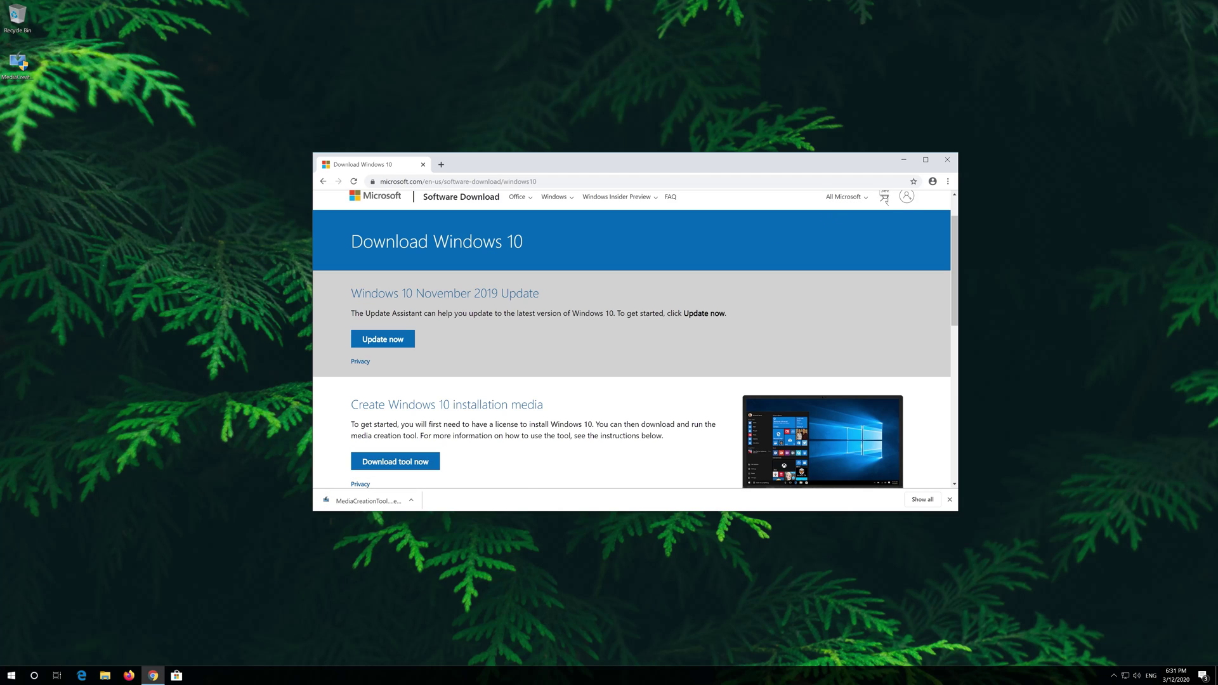
pyautogui.click(947, 161)
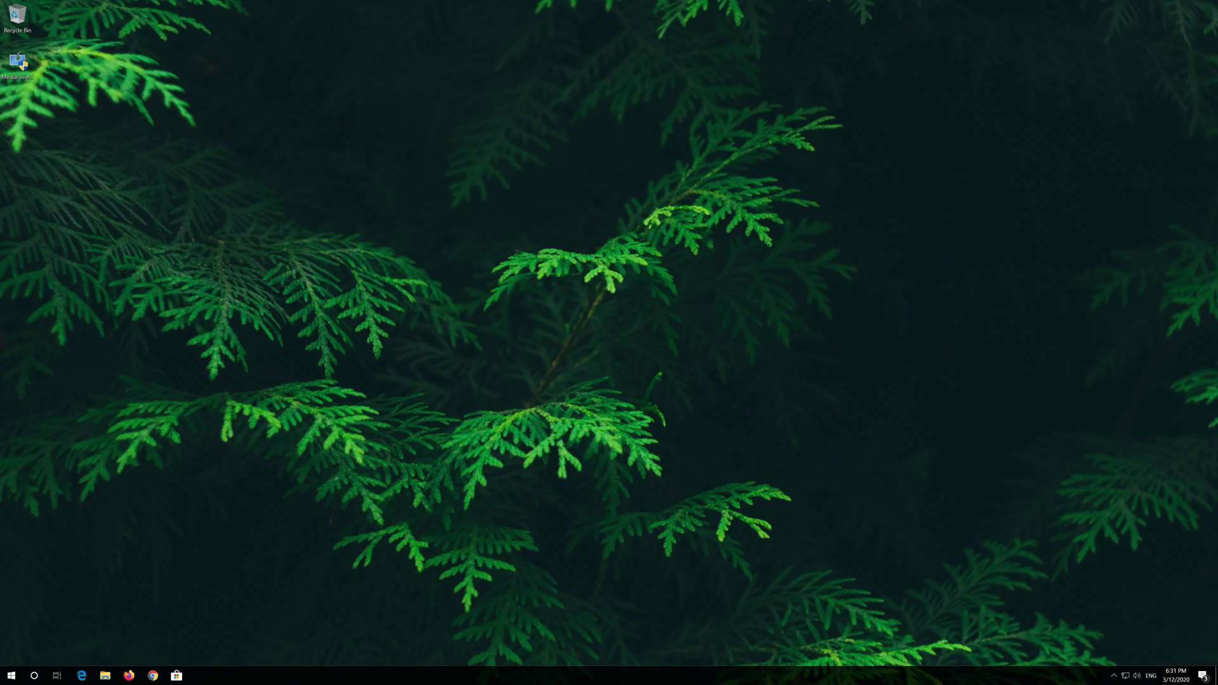
# Run MediaCreationTool from the desktop, allowing it in User Account Control, and accept its license
pyautogui.doubleClick(18, 73)
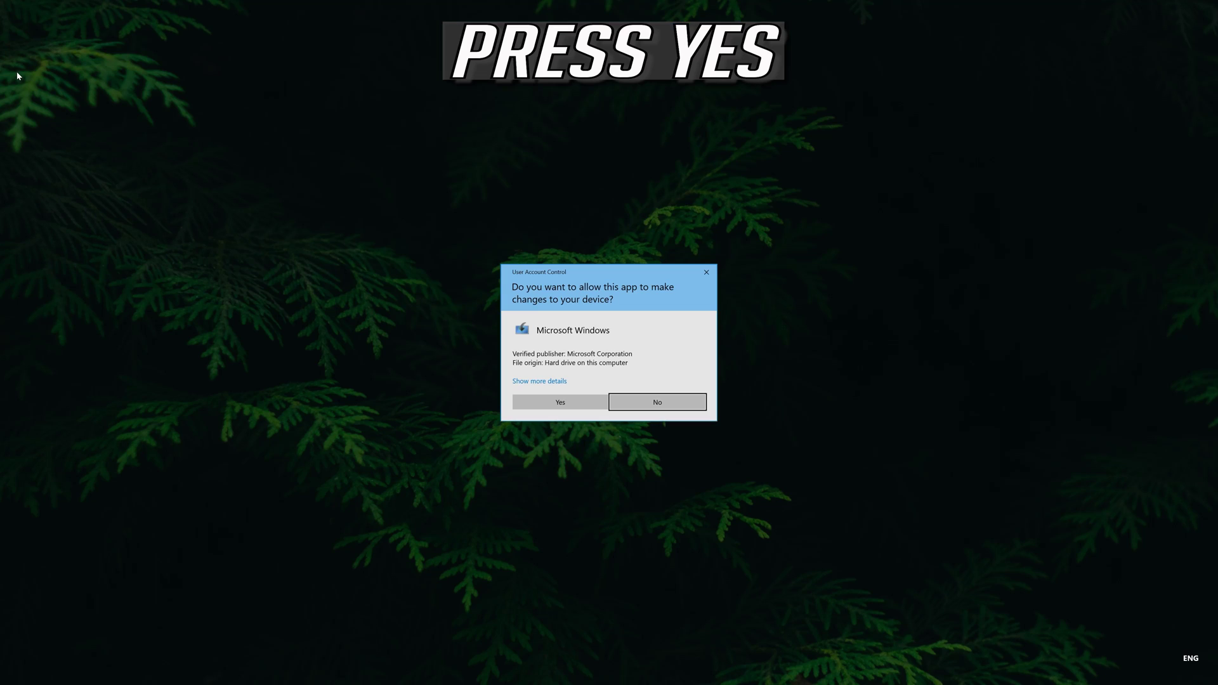
pyautogui.click(557, 407)
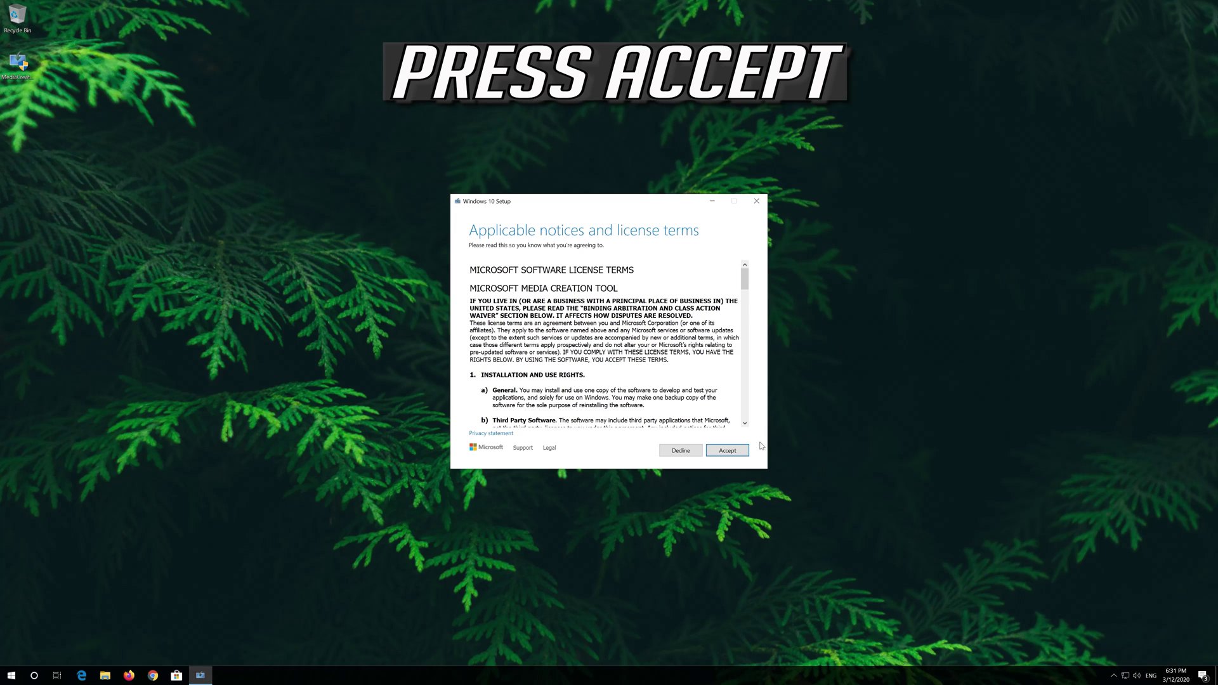
pyautogui.click(742, 450)
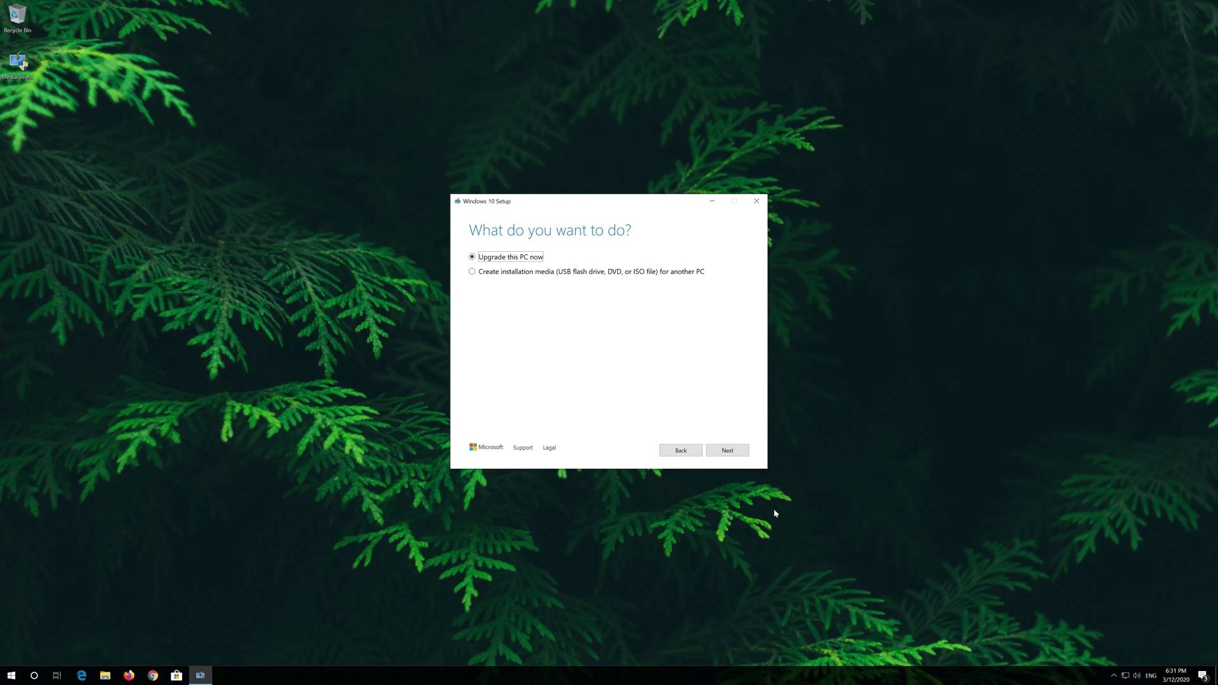
# Choose 'Upgrade this PC now', accept the license terms, and install Windows 10 Pro
pyautogui.click(723, 453)
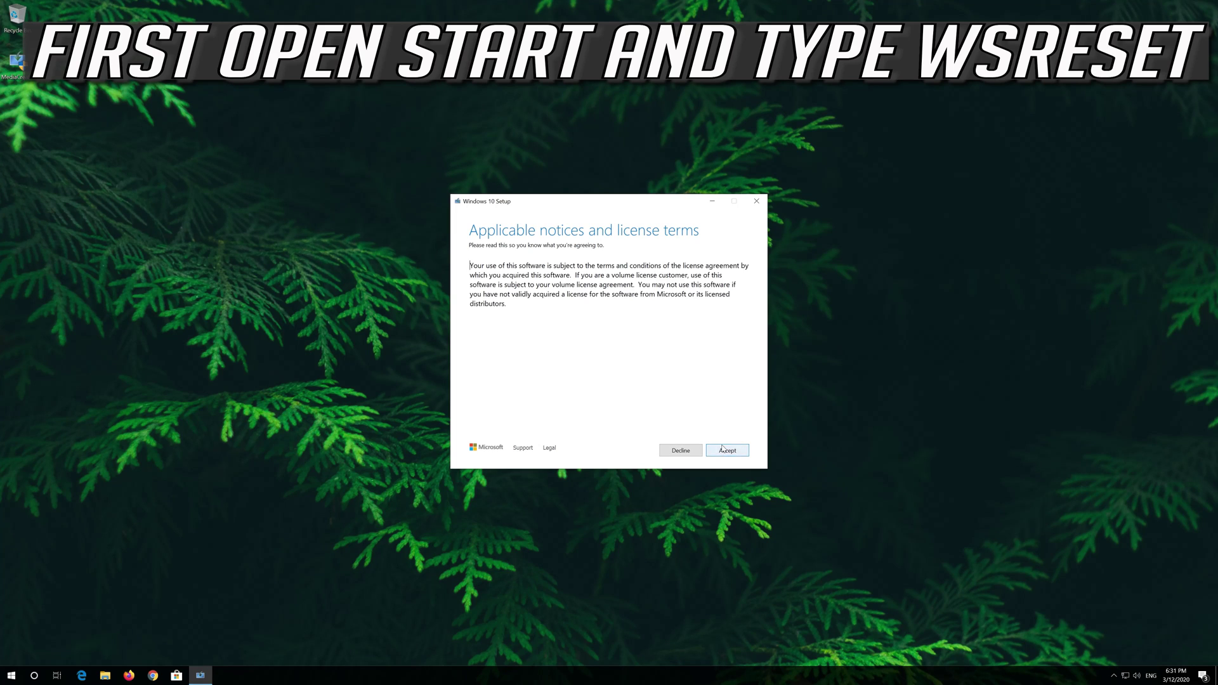
pyautogui.click(732, 450)
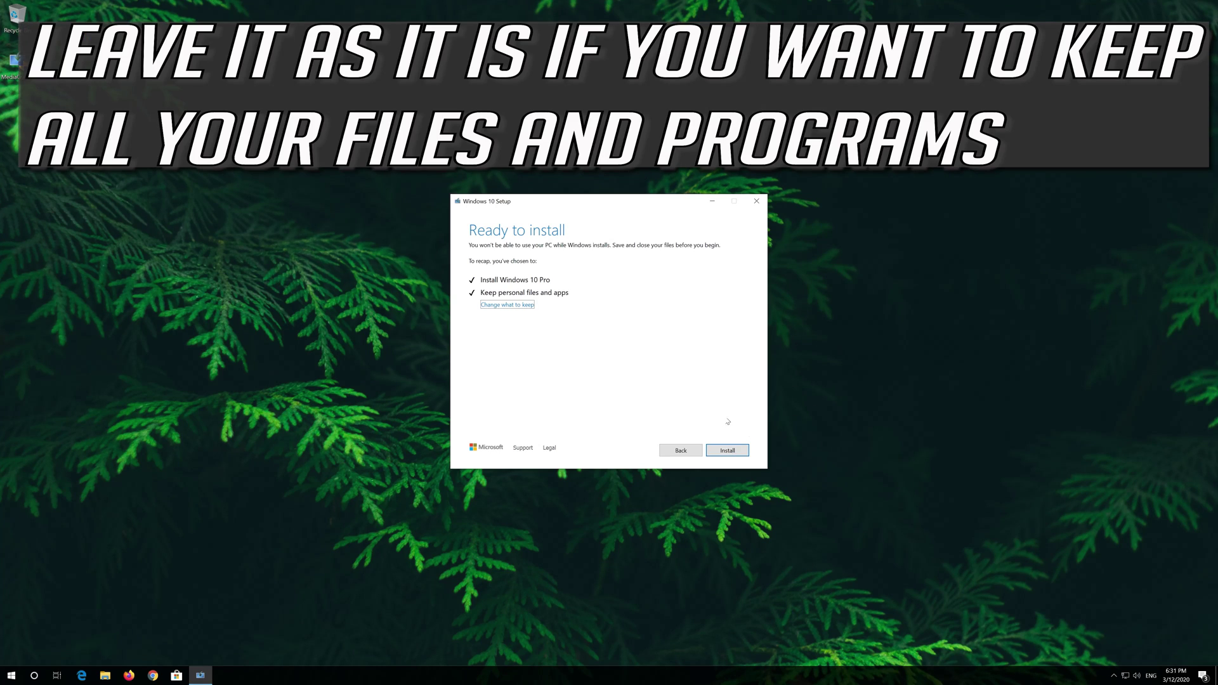
pyautogui.click(726, 451)
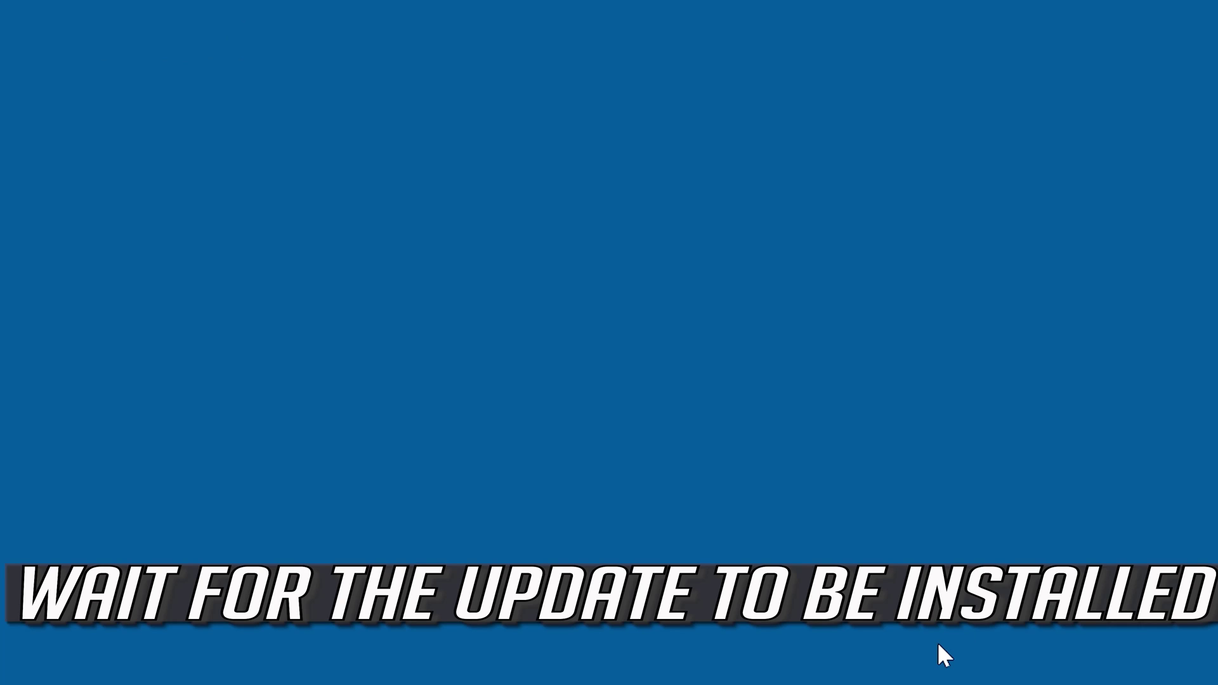